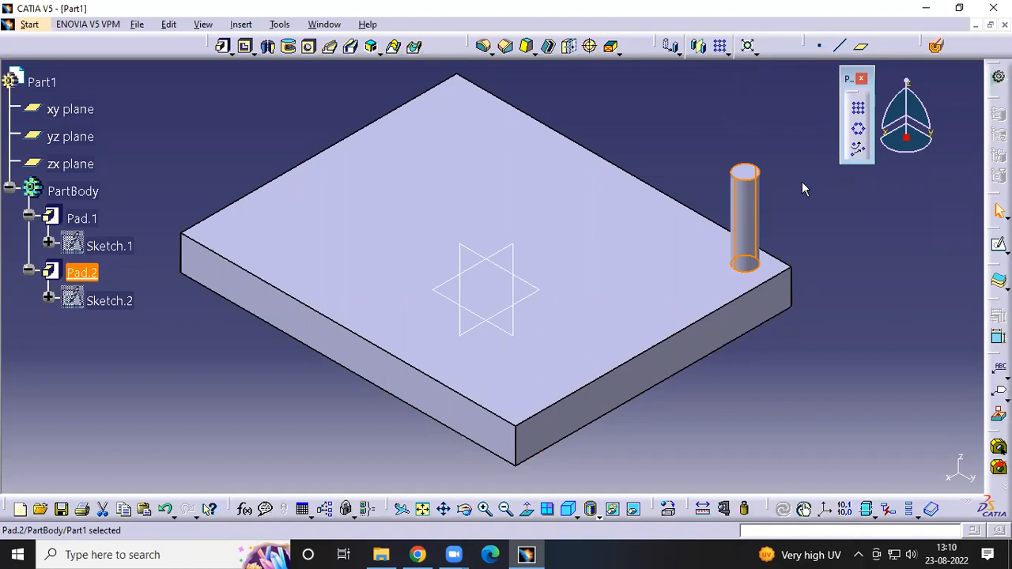
Start a rectangular pattern of the cylindrical pin, using the plate's front-right top edge as first direction, reversed
left_click(858, 108)
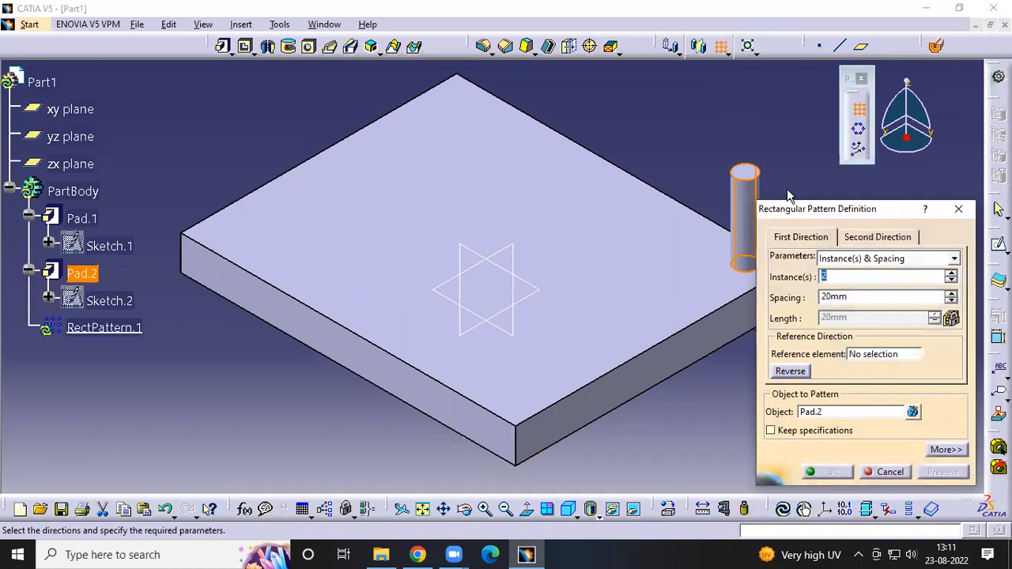
middle_click_drag(677, 172, 571, 114)
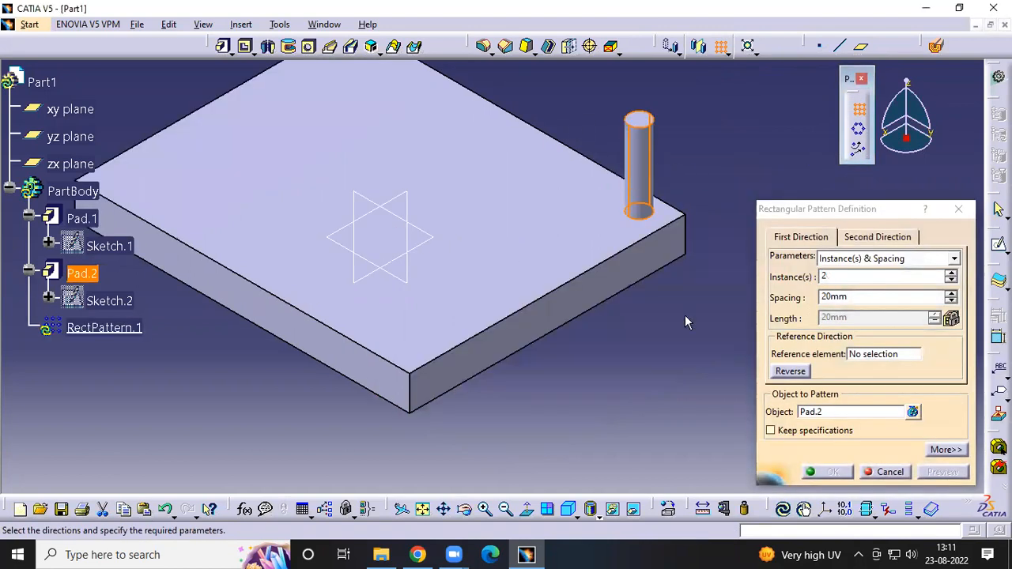
left_click(890, 360)
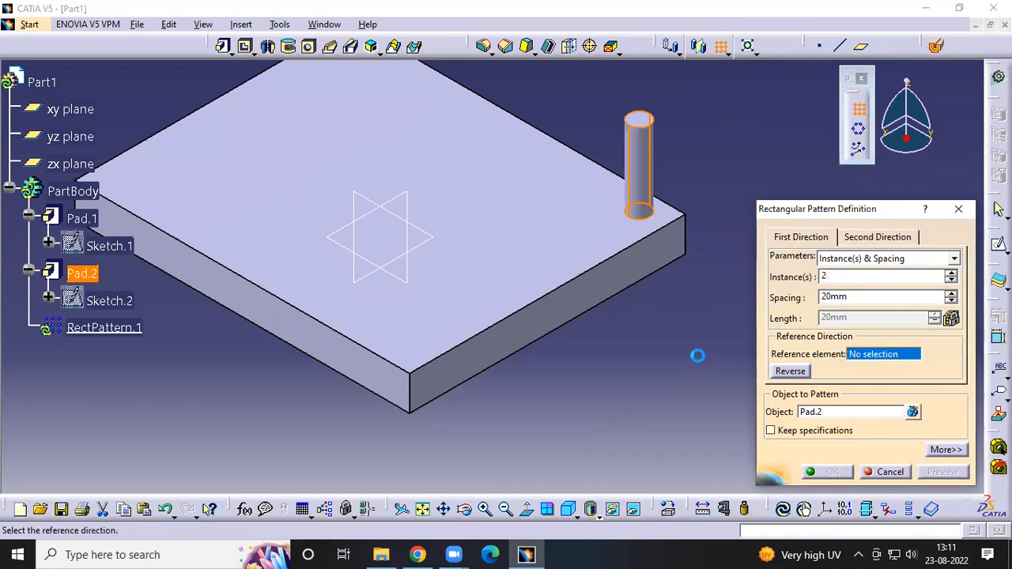
left_click(561, 296)
left_click(799, 373)
middle_click_drag(653, 408, 690, 427)
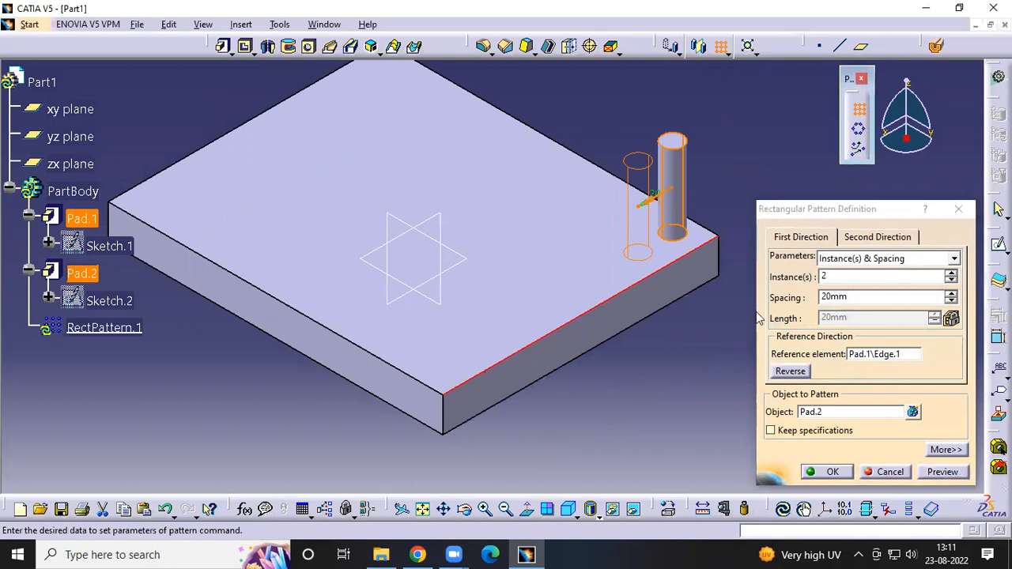
Set the first direction to Instance(s) & Length with 4 instances over a 62 mm length
left_click(955, 259)
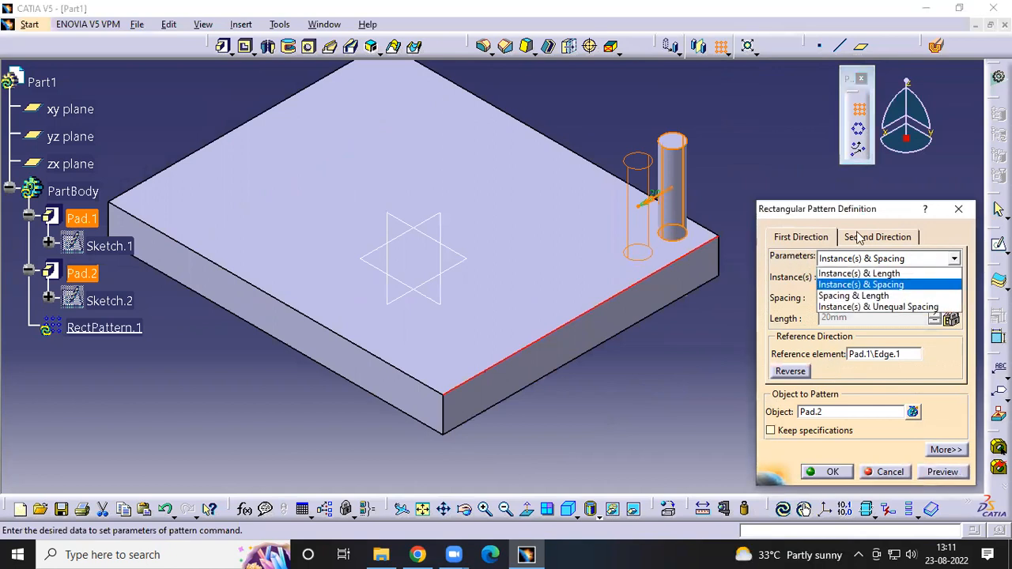
left_click(852, 274)
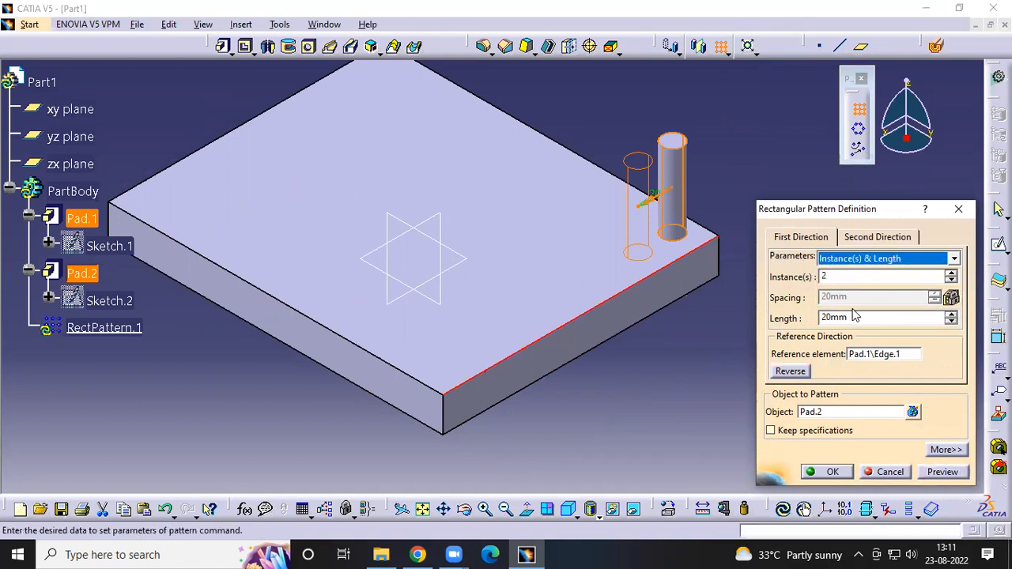
left_click_drag(854, 317, 764, 326)
left_click(950, 314)
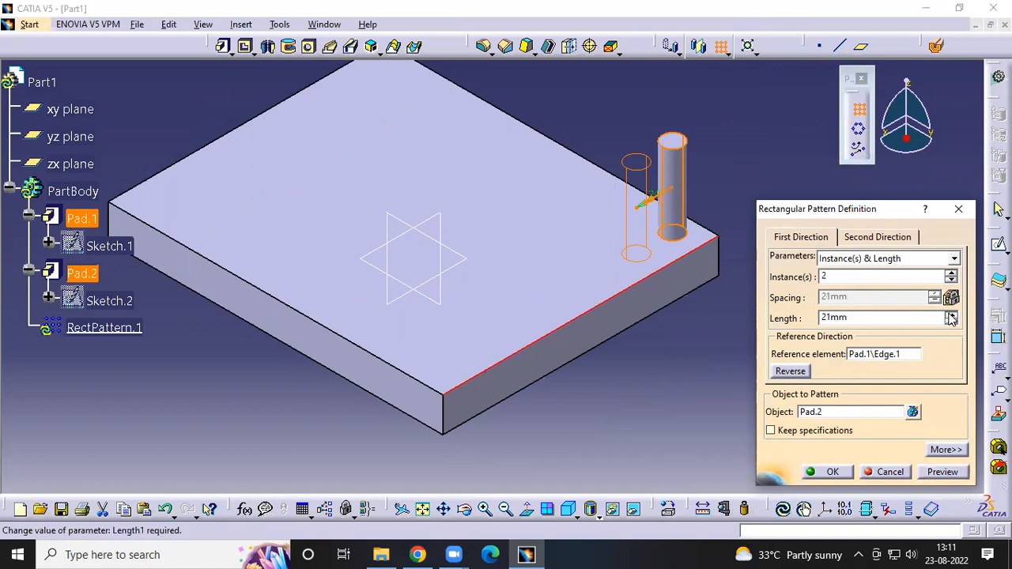
left_click_drag(950, 313, 950, 313)
left_click(951, 273)
left_click(952, 273)
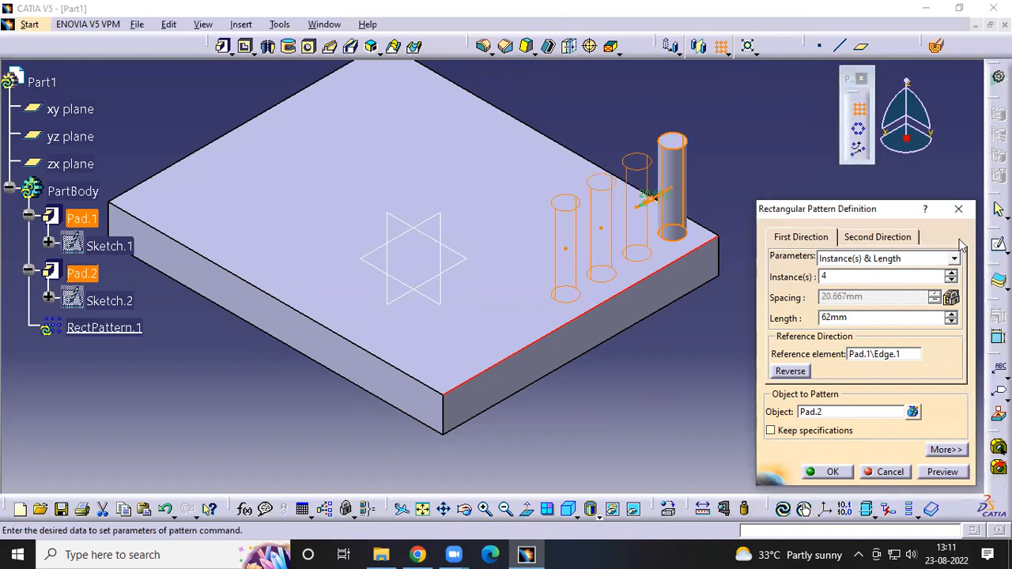
Switch the first direction to Instance(s) & Spacing and raise the spacing to 24.667 mm
left_click(955, 258)
left_click(869, 285)
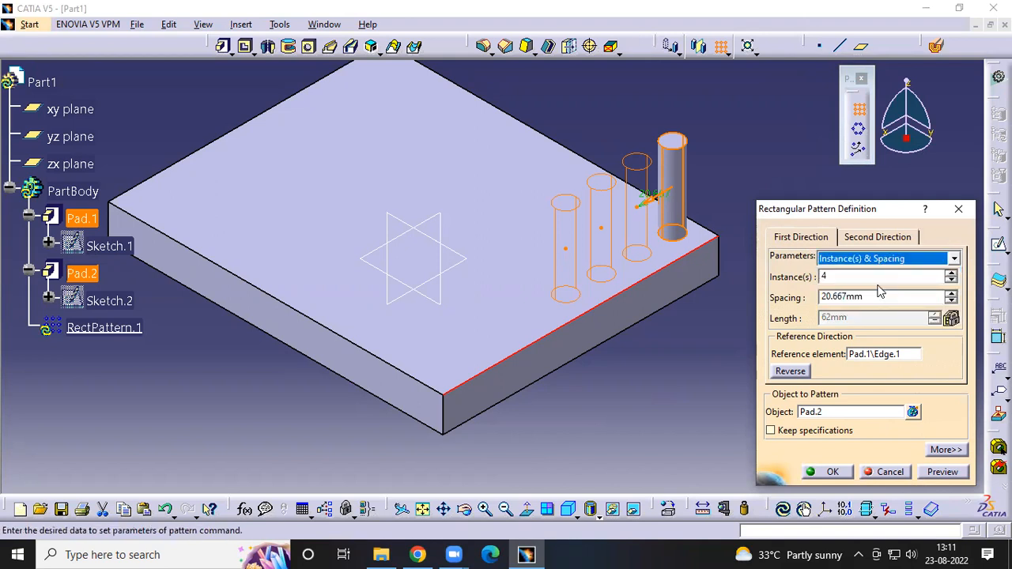
key("Tab")
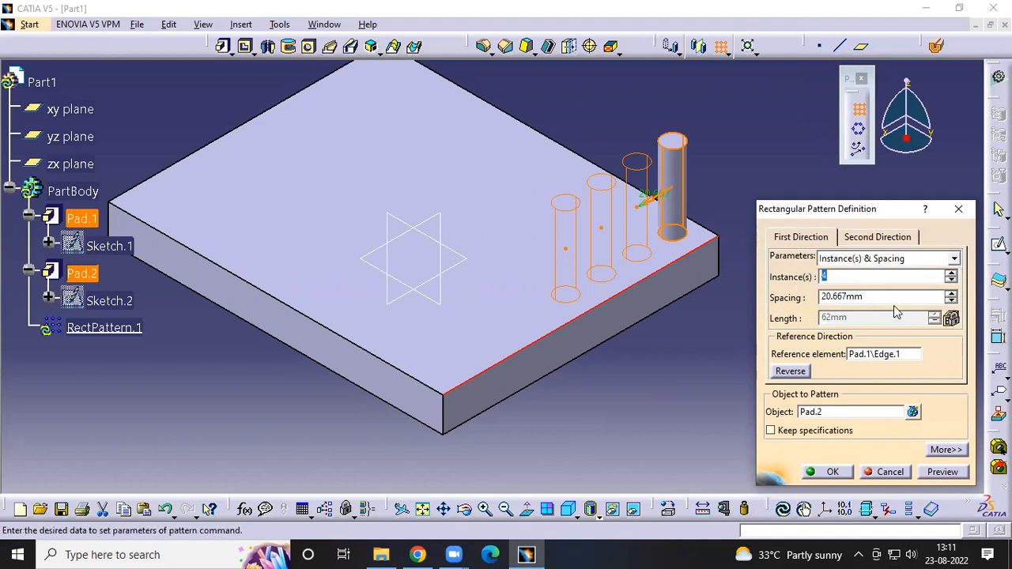
left_click(950, 294)
left_click(951, 294)
left_click(950, 294)
left_click(950, 294)
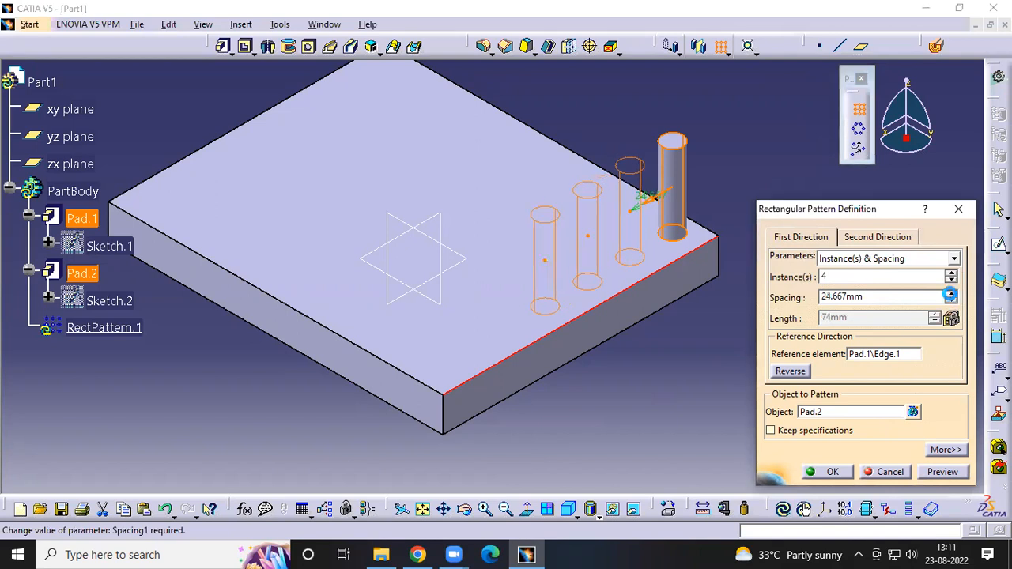
Switch the first direction's parameters to Spacing & Length
left_click(920, 261)
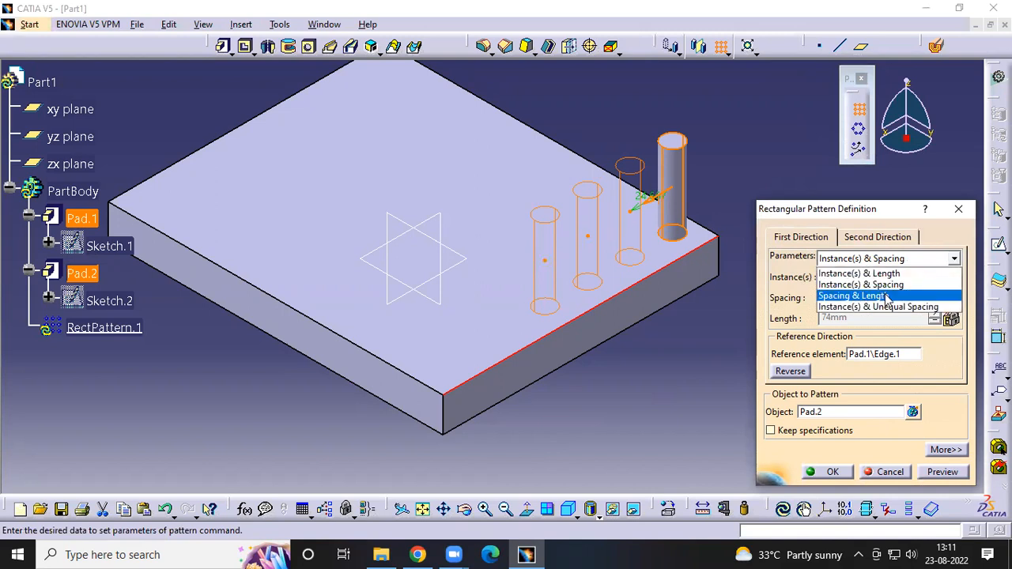
left_click(886, 297)
double_click(851, 318)
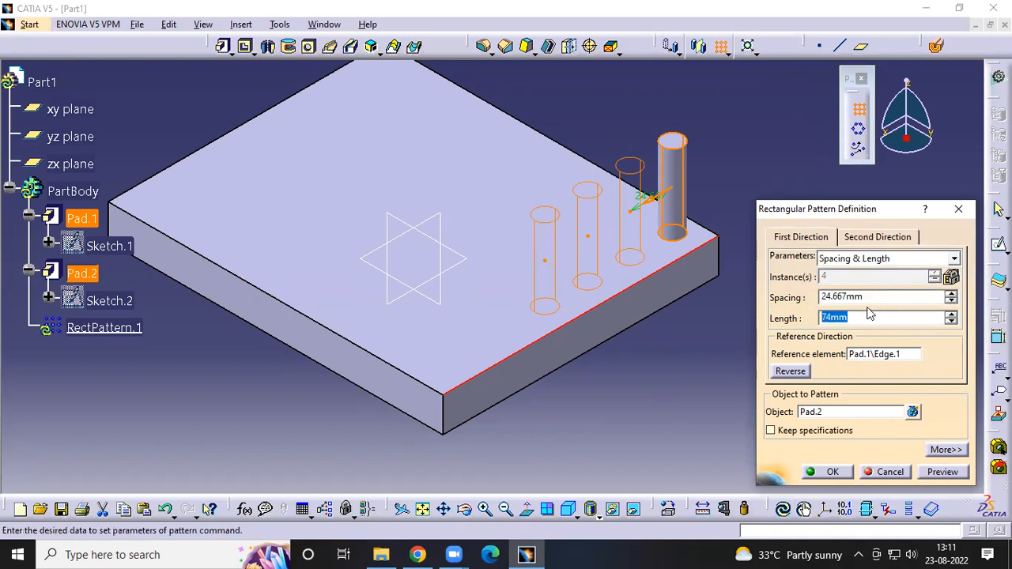
double_click(876, 296)
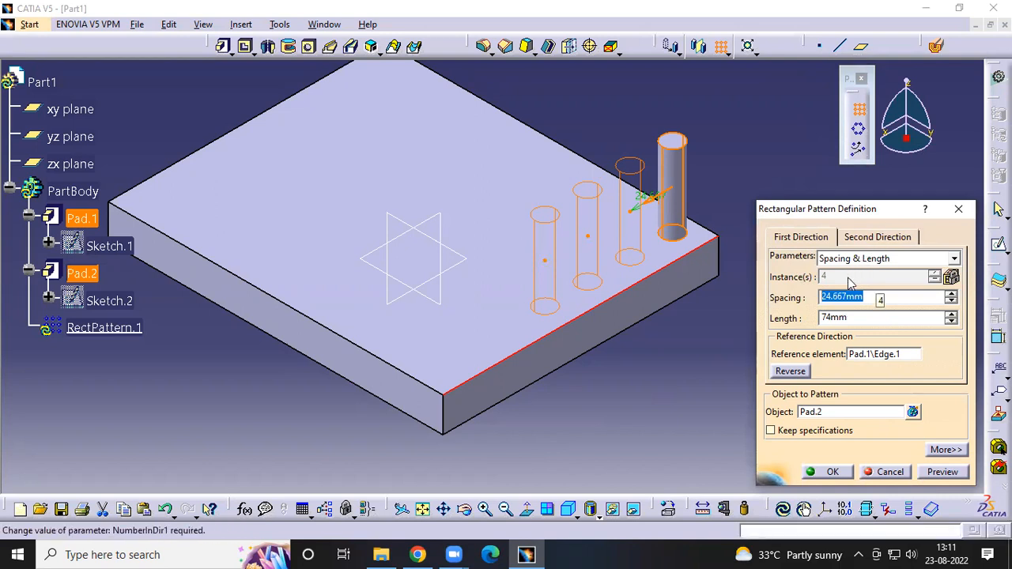
Switch the first direction to Instance(s) & Unequal Spacing and set the last gap between pins to 36.667 mm
left_click(954, 258)
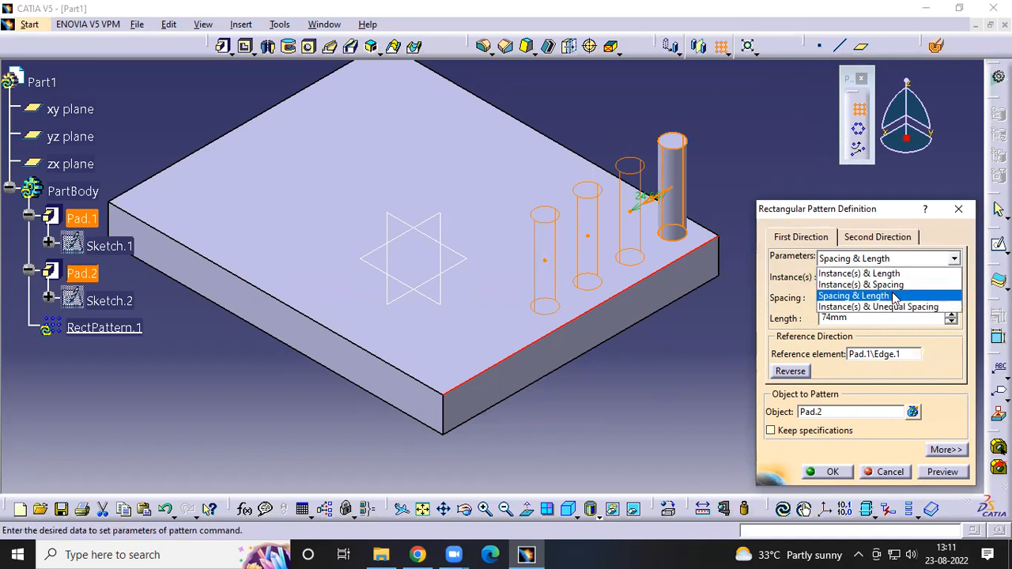
left_click(886, 308)
middle_click_drag(563, 253, 582, 245, "ctrl")
double_click(583, 236)
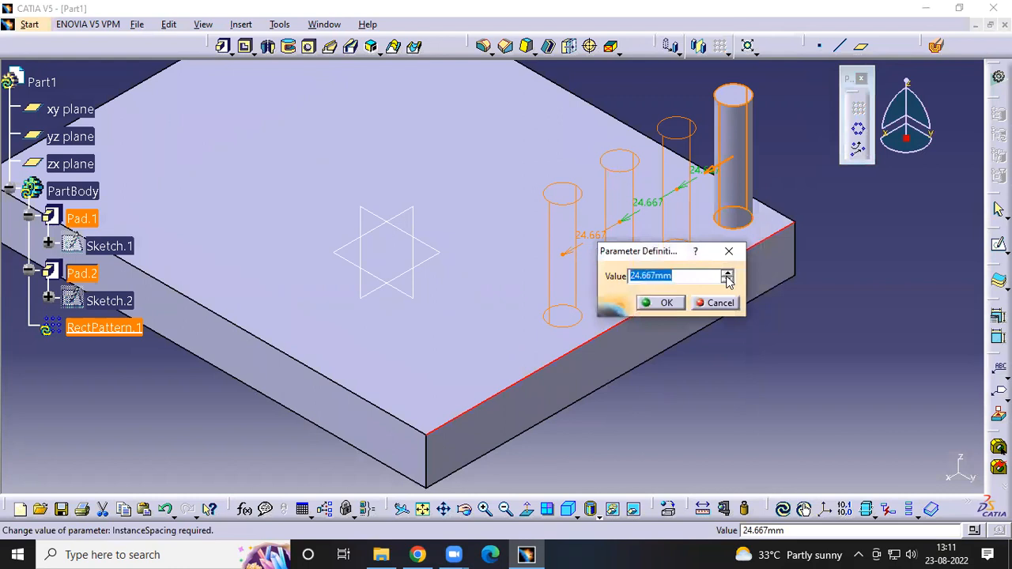
left_click(728, 273)
left_click(661, 302)
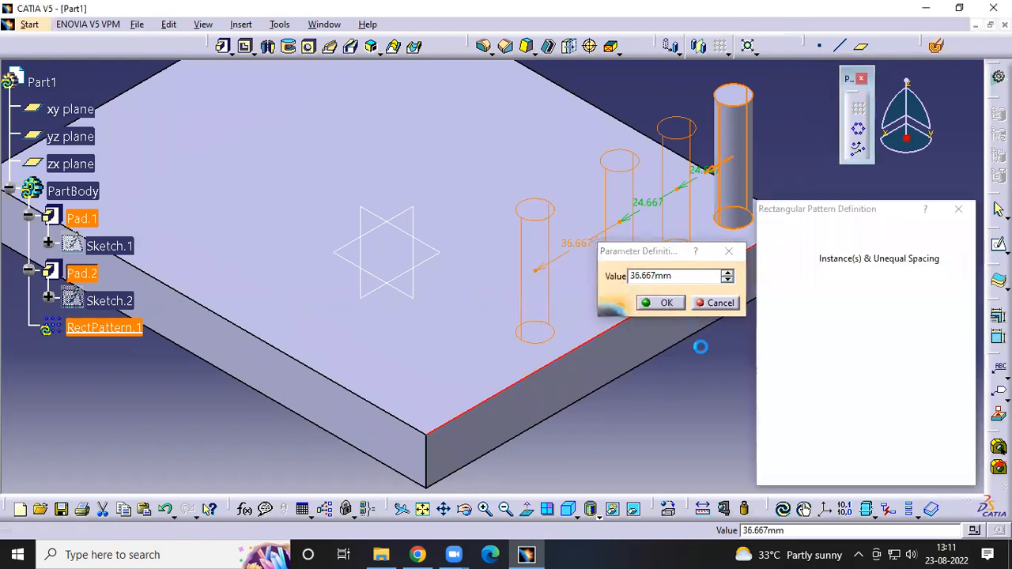
Return the first direction to Instance(s) & Spacing and set it to 6 instances
left_click(954, 258)
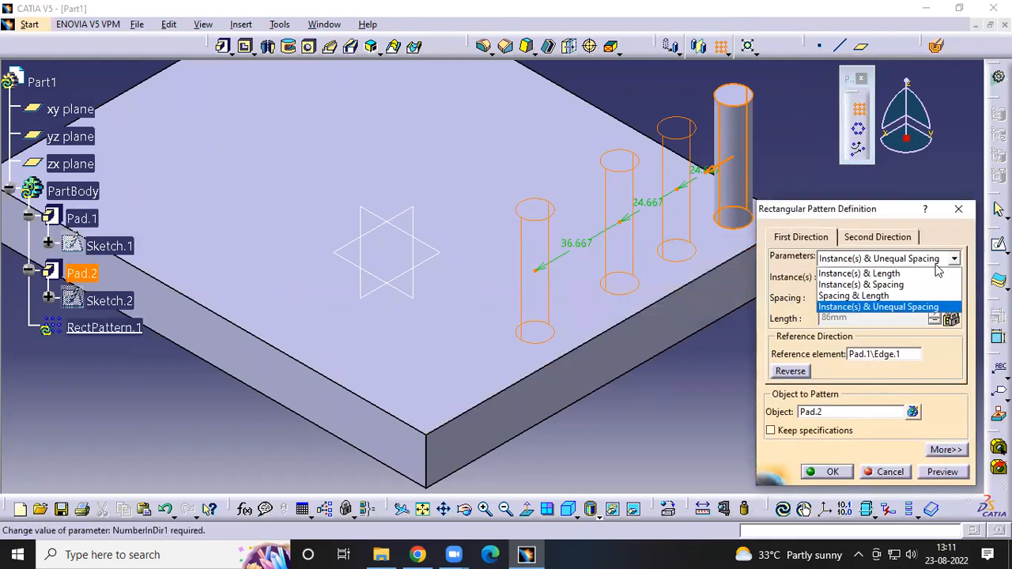
left_click(896, 285)
middle_click_drag(707, 363, 677, 434)
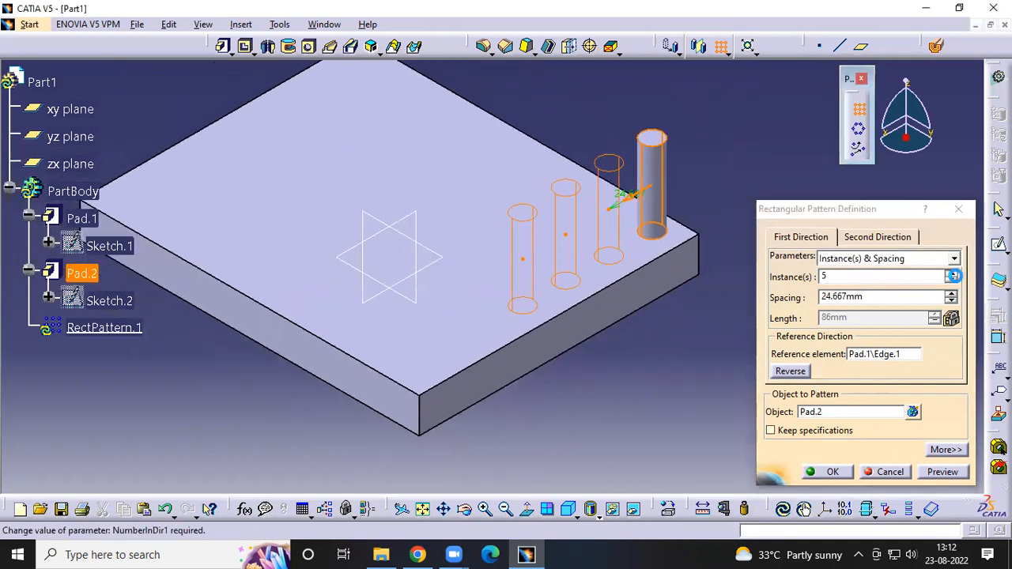
left_click(952, 273)
left_click(953, 273)
left_click(952, 282)
middle_click_drag(609, 384, 646, 424, "ctrl")
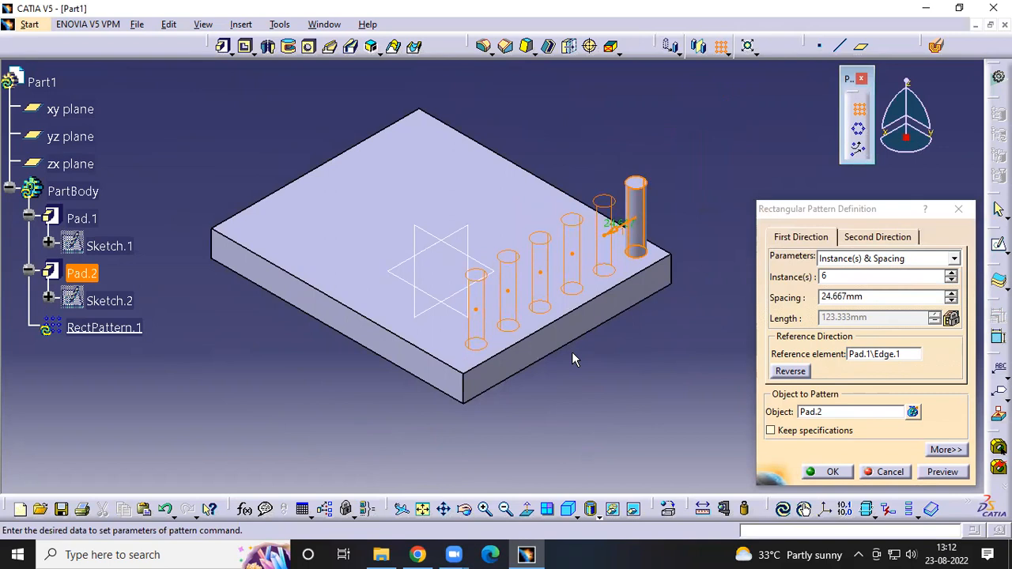
Define the pattern's second direction along the plate's back-right top edge
left_click(889, 240)
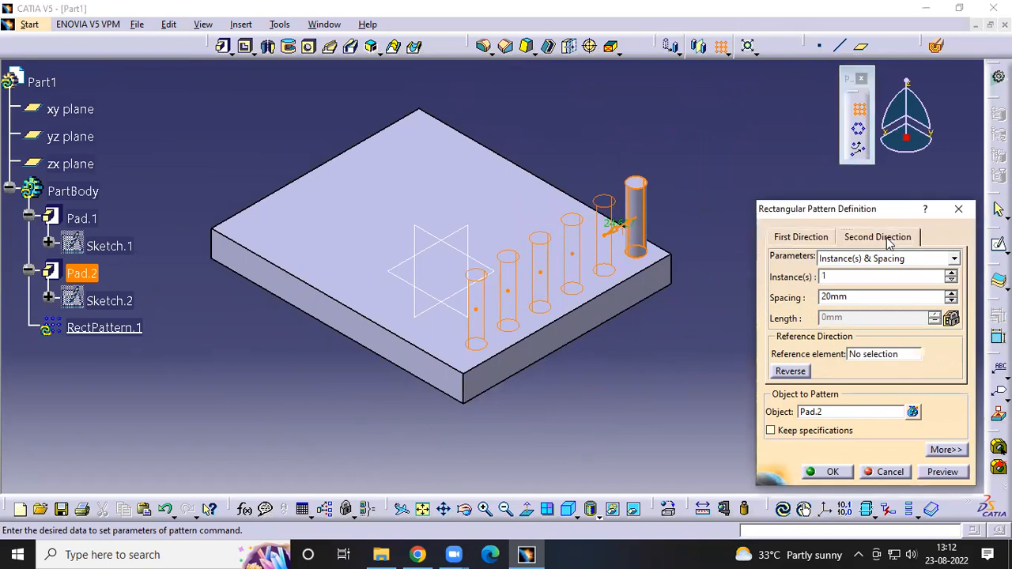
left_click(900, 357)
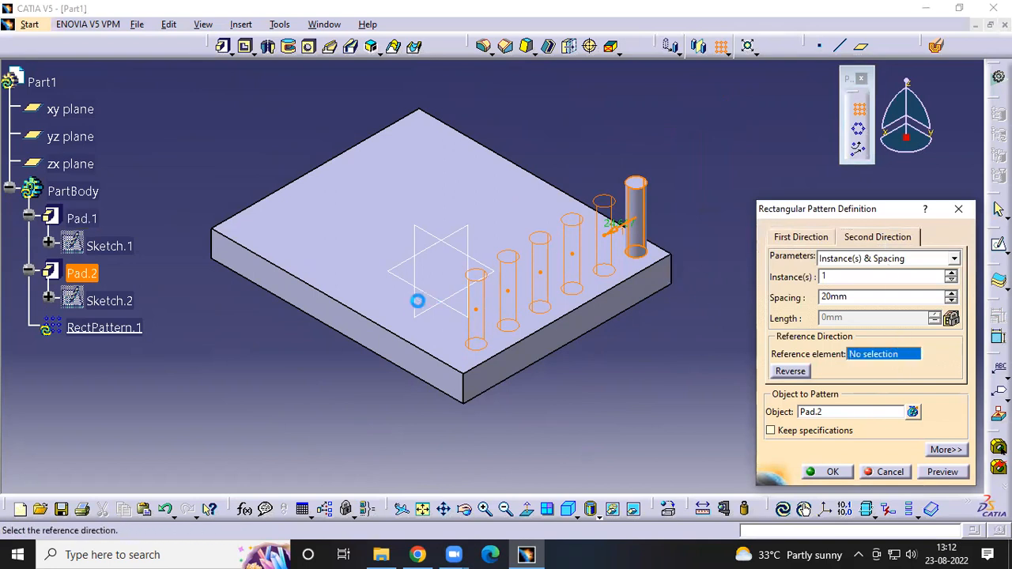
left_click(555, 187)
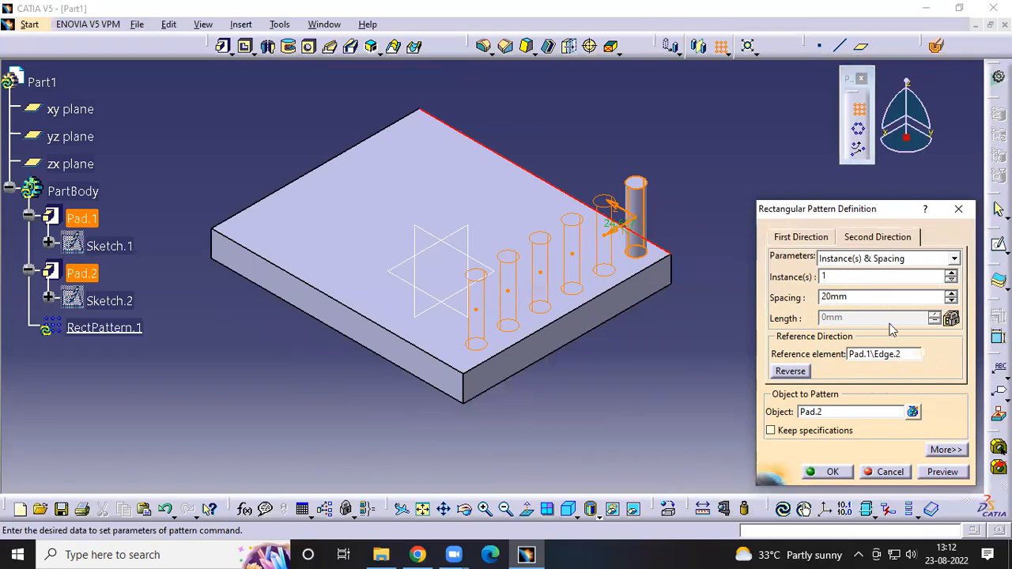
Set the second direction to 9 instances, preview the grid of pins and accept the pattern
left_click(952, 272)
left_click(952, 273)
left_click(952, 272)
left_click(951, 273)
left_click(952, 273)
left_click(952, 273)
left_click(952, 273)
left_click(952, 273)
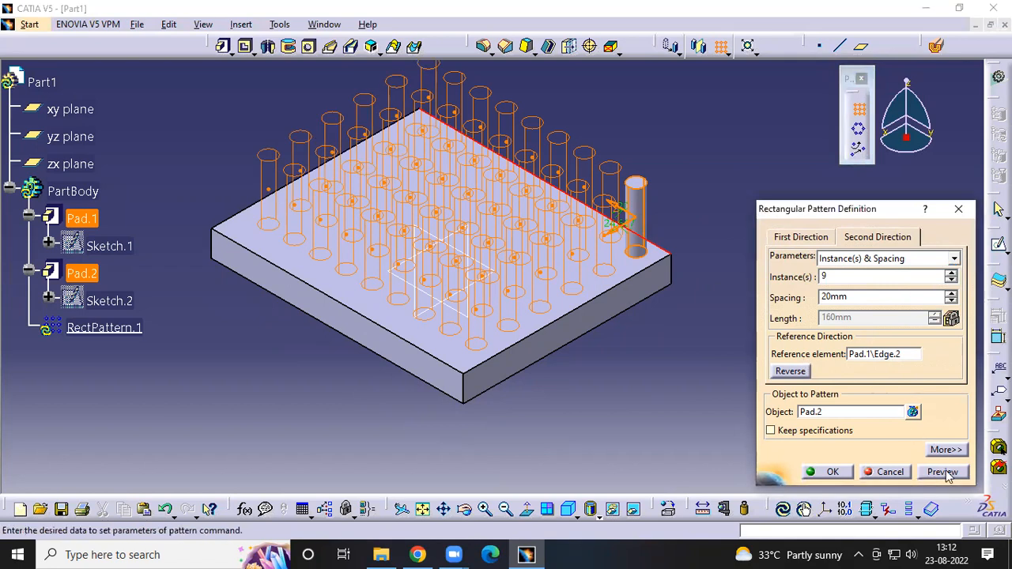
left_click(943, 472)
left_click(832, 472)
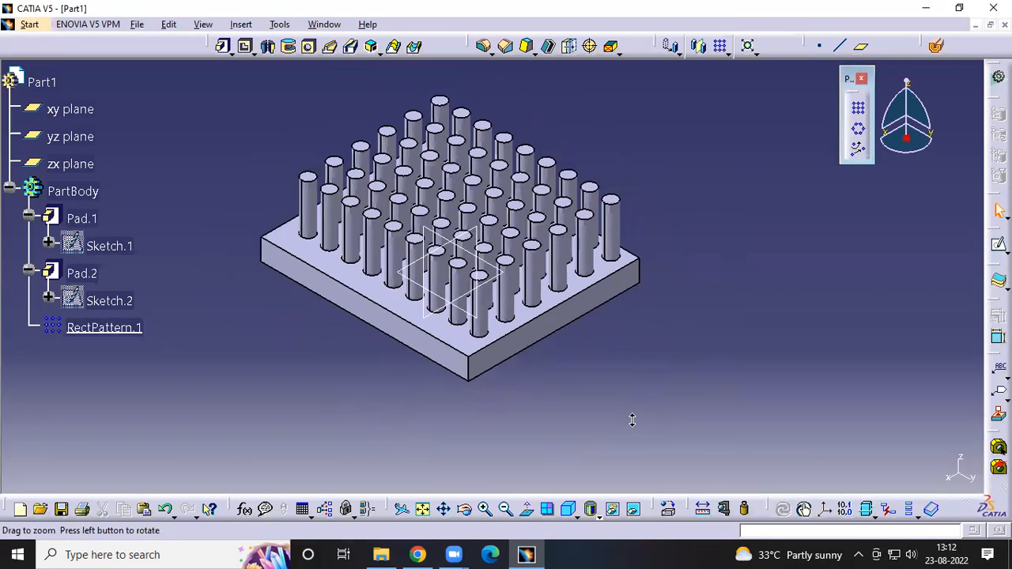
Reopen the rectangular pattern, exclude five pin instances near the middle of the plate and preview the result
middle_click_drag(632, 420, 631, 464)
middle_click_drag(587, 434, 441, 389)
double_click(103, 327)
middle_click_drag(371, 377, 490, 241, "ctrl")
middle_click_drag(367, 426, 406, 372)
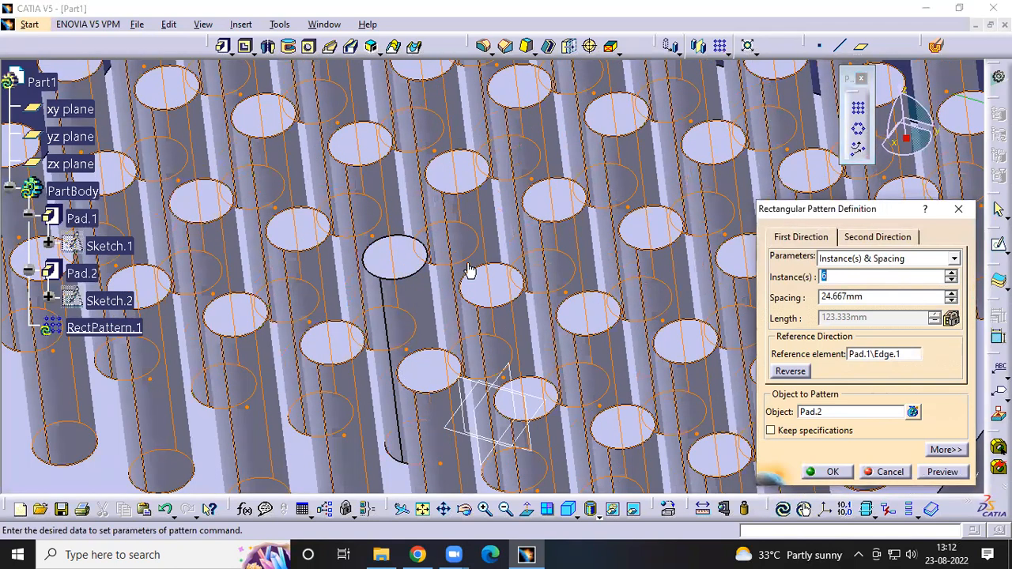
left_click(534, 183)
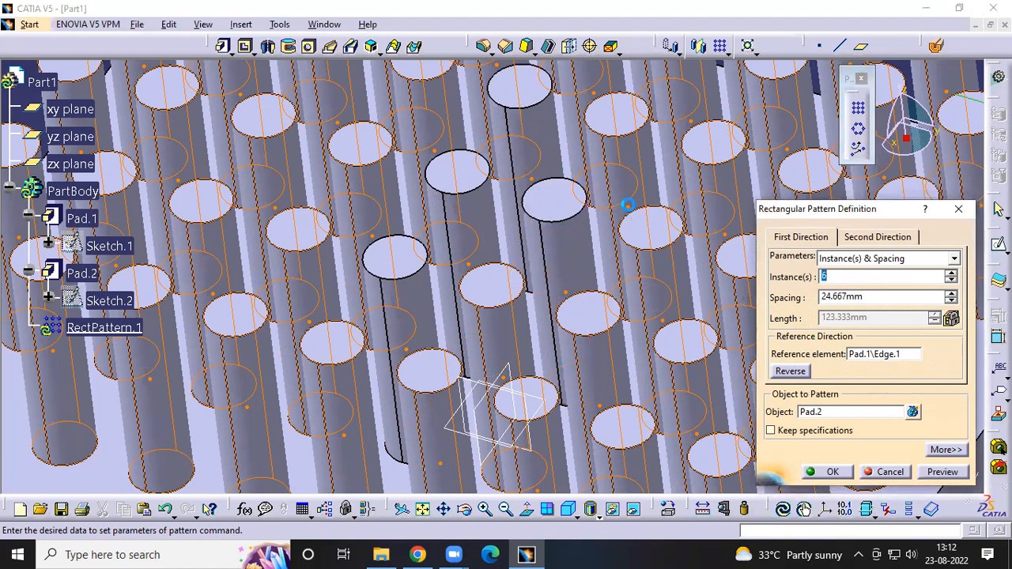
left_click(955, 474)
middle_click_drag(599, 372, 593, 433, "ctrl")
middle_click_drag(527, 313, 526, 366, "ctrl")
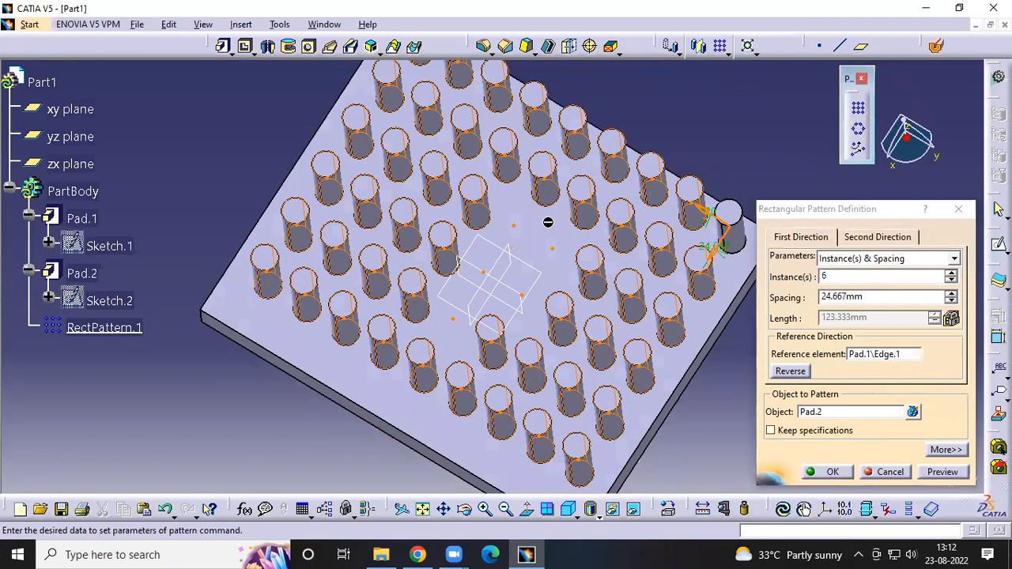
Exclude two more pins behind the central gap, restore the frontmost excluded one and accept the pattern
left_click(544, 181)
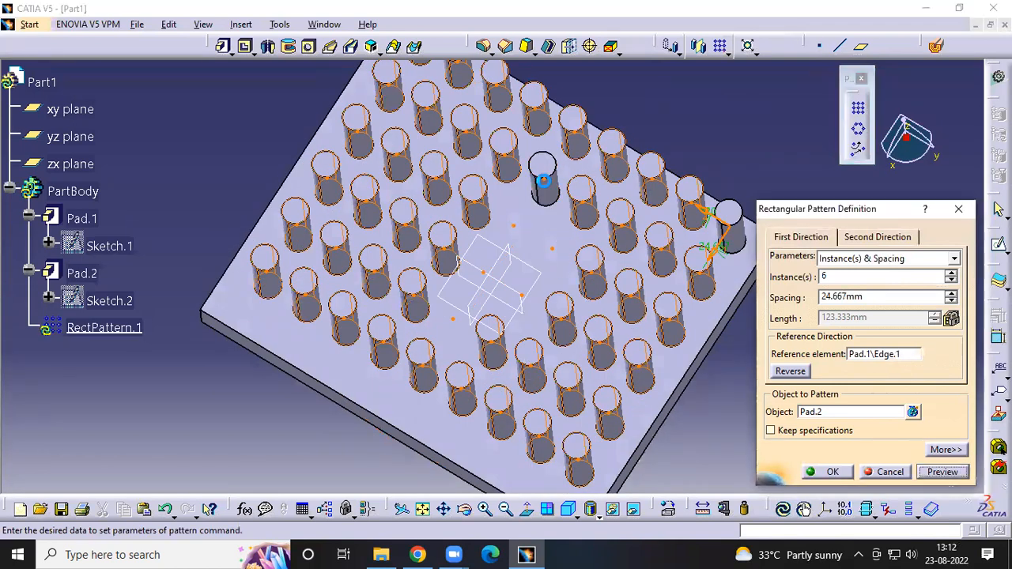
left_click(507, 163)
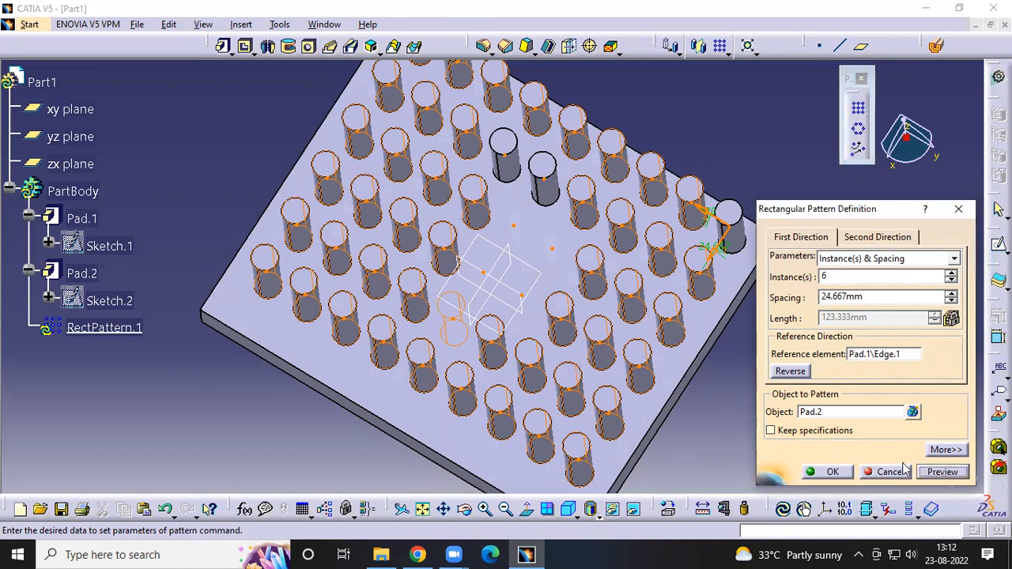
left_click(830, 472)
middle_click_drag(794, 385, 640, 385)
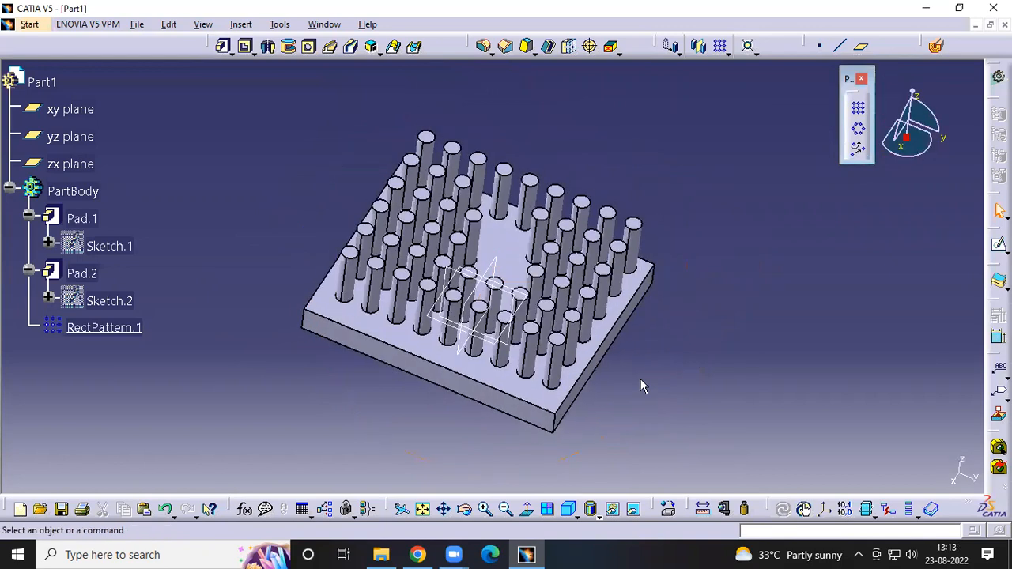
Create a new document of type Part
key("ctrl+n")
type("Part")
key("Return")
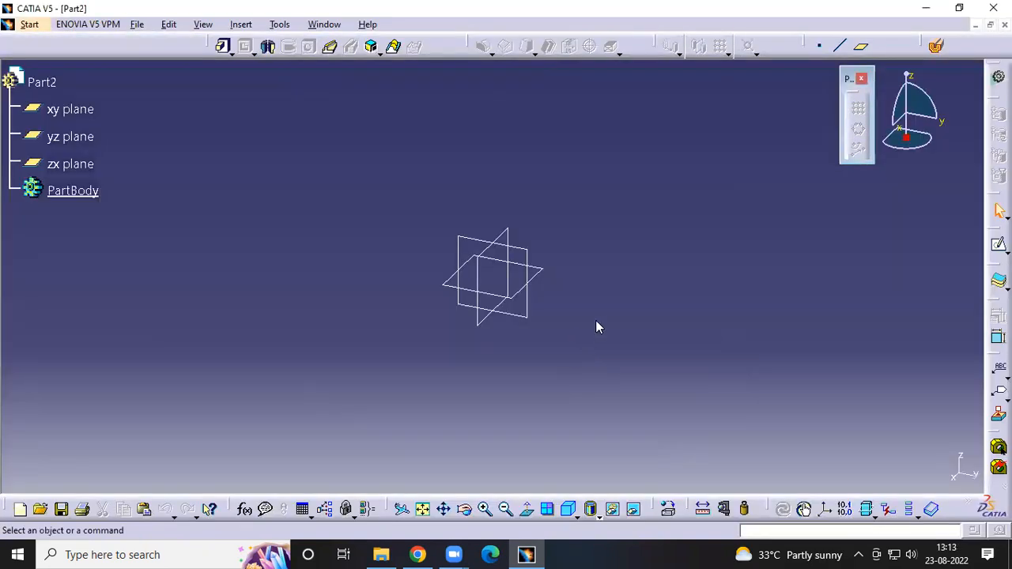
On the xy plane, sketch a circle of about 248 mm diameter centred at the origin and dimension its diameter
left_click(544, 270)
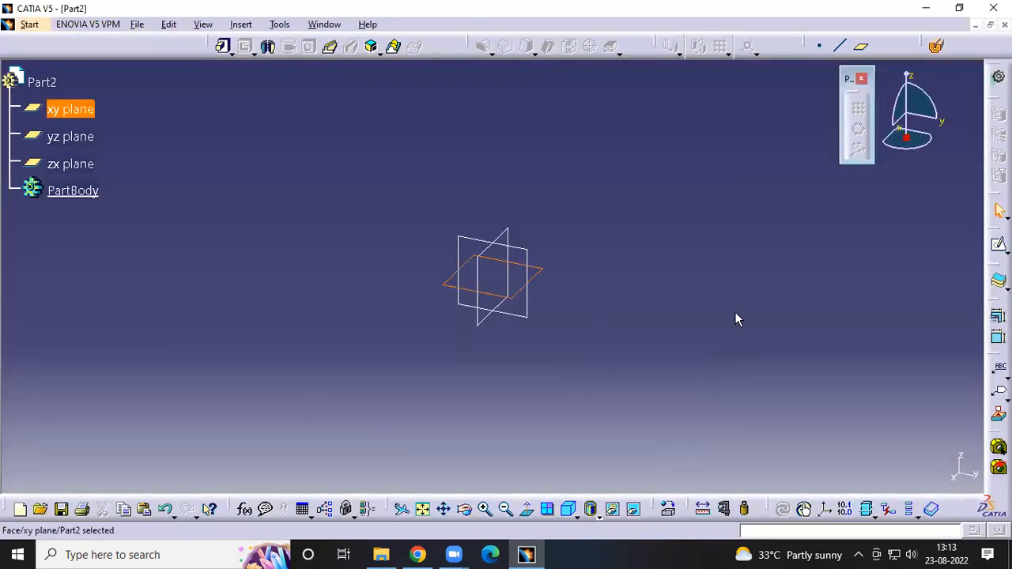
left_click(999, 245)
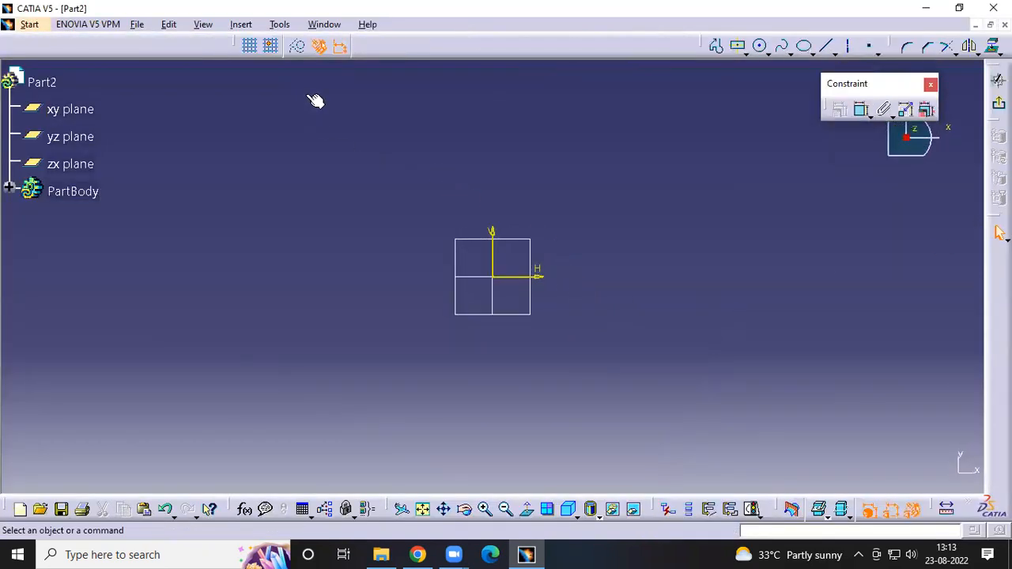
left_click(761, 47)
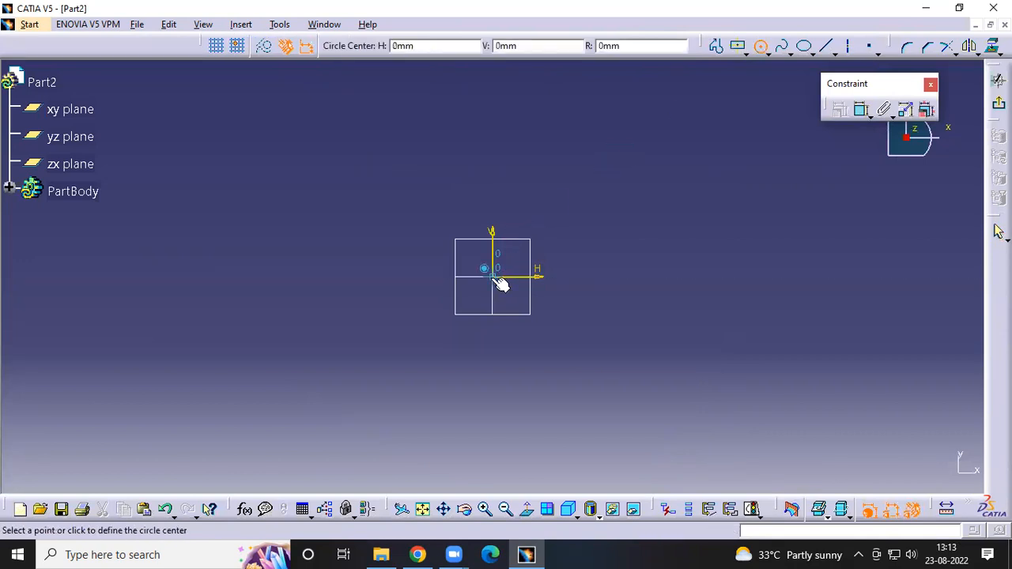
left_click(493, 276)
left_click(711, 223)
left_click(864, 117)
left_click(739, 188)
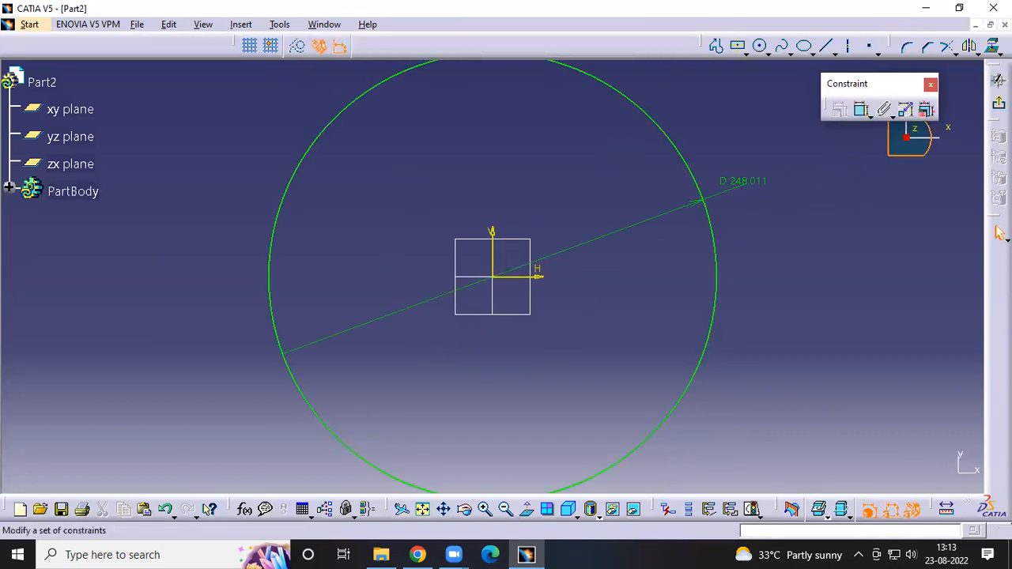
Exit the sketch and pad the circle 20 mm with mirrored extent into a disc
left_click(996, 72)
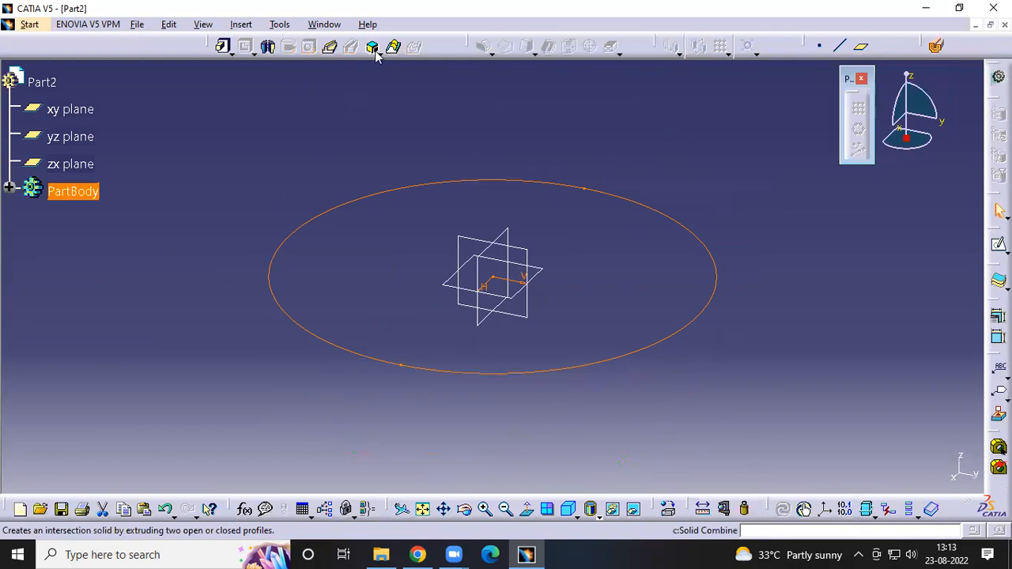
left_click(224, 46)
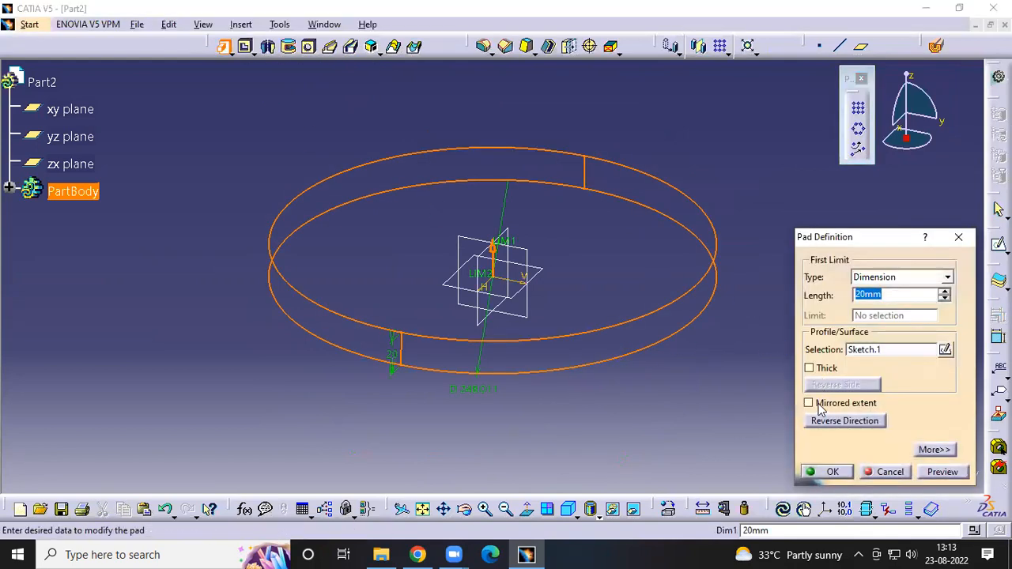
left_click(826, 469)
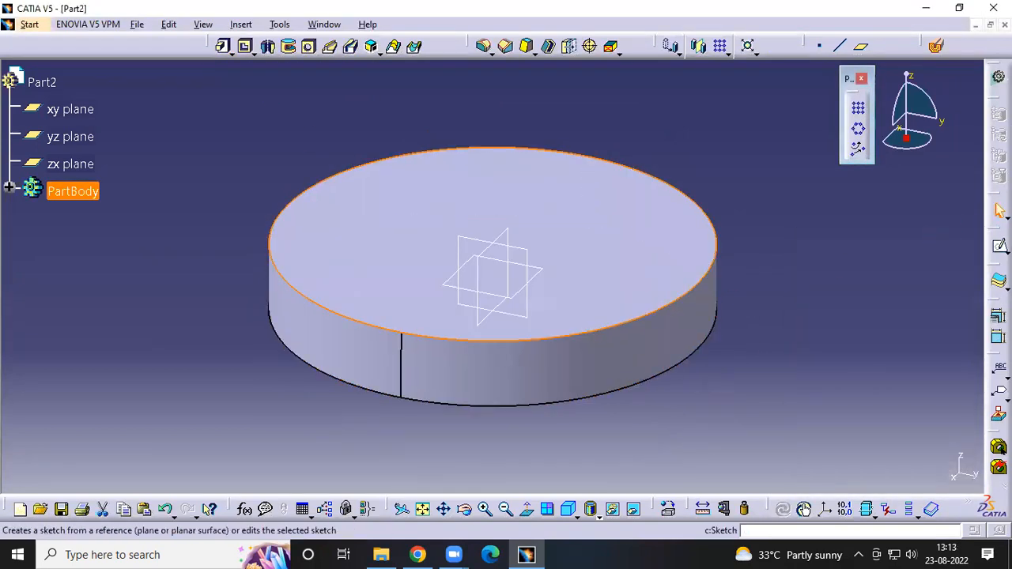
Sketch a circle of about 15 mm radius on the disc's top face, centred on the horizontal axis near the rim
left_click(998, 245)
left_click(614, 305)
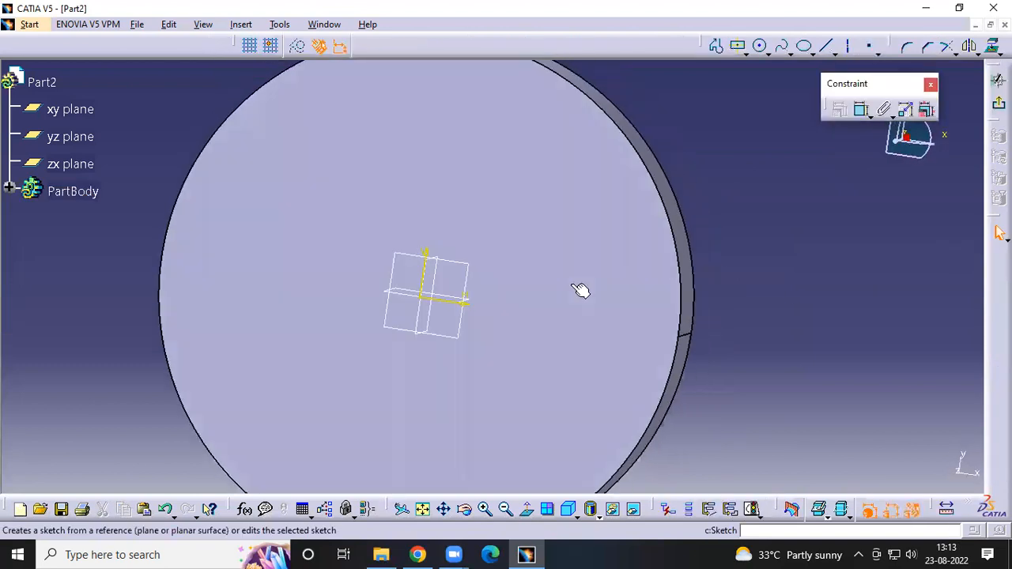
left_click(761, 47)
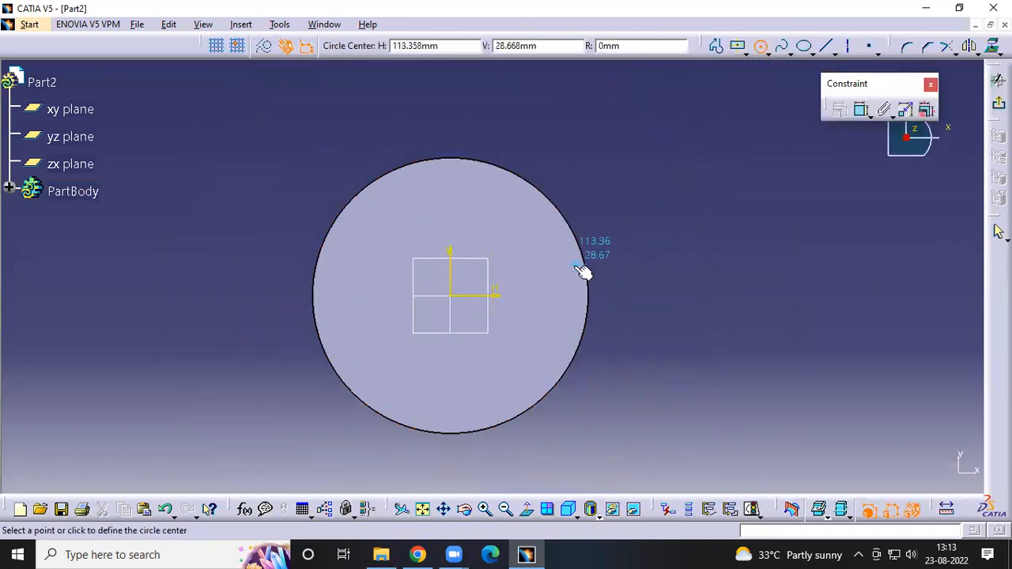
left_click(568, 291)
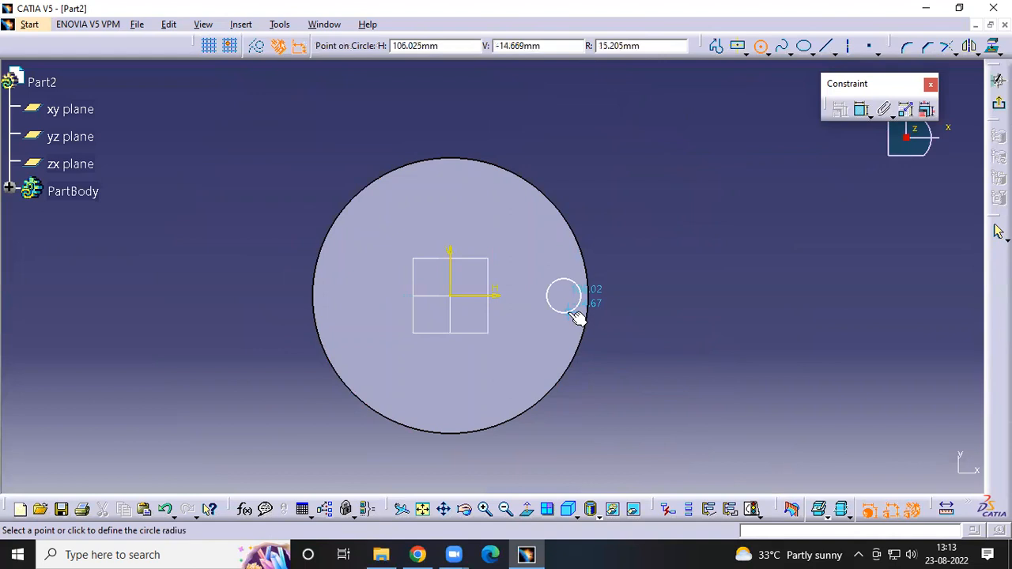
left_click(567, 312)
left_click(997, 80)
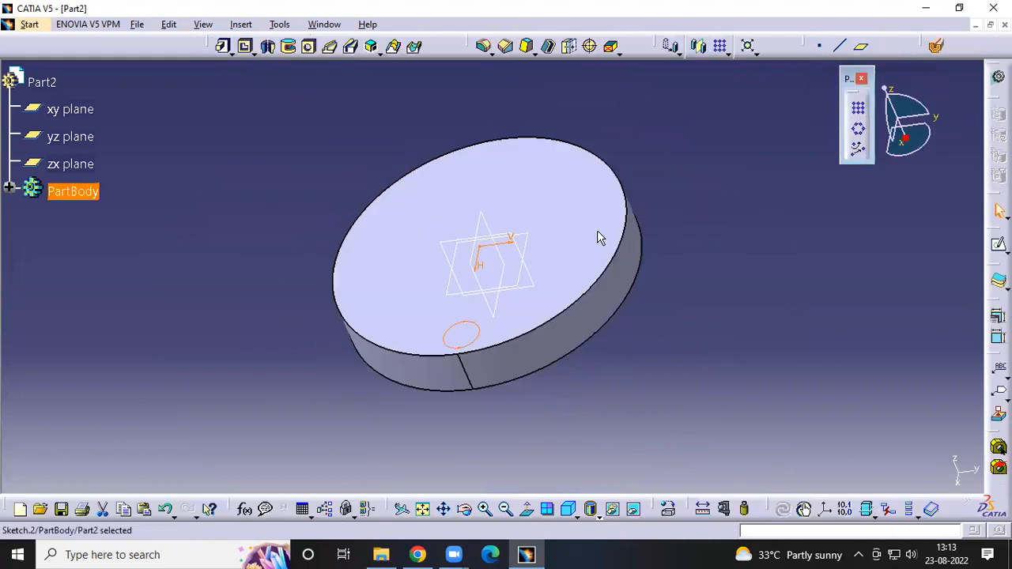
Pocket the small circle through the disc using the Up to last limit
left_click(245, 48)
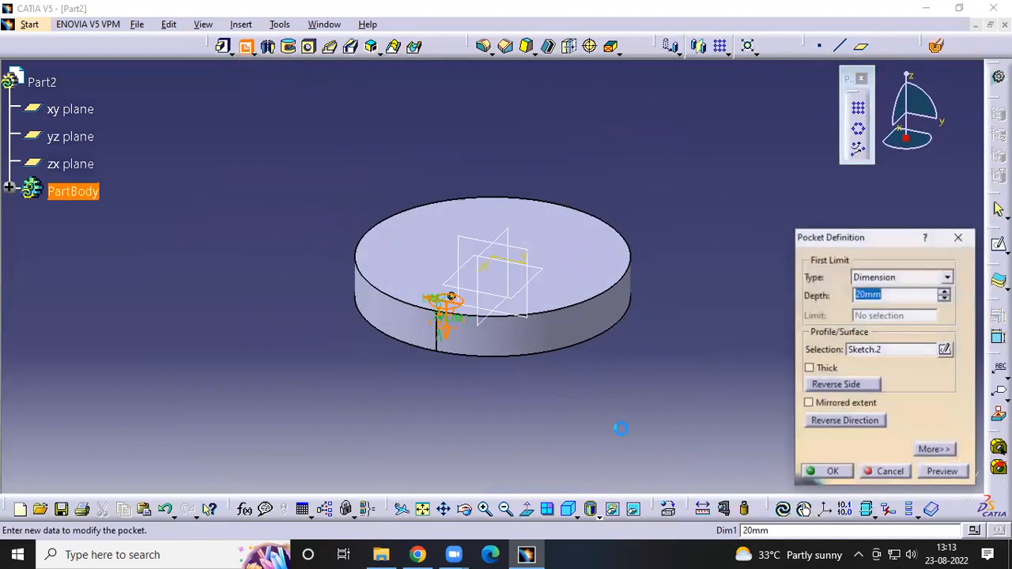
left_click(917, 278)
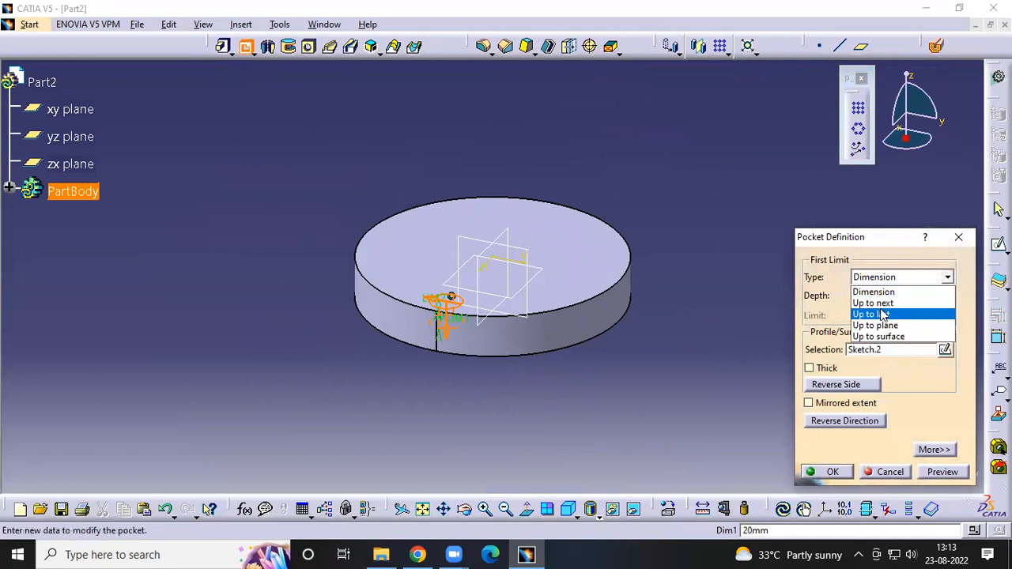
left_click(870, 311)
left_click(828, 473)
Start a circular pattern of the pocket hole, using the disc's cylindrical side face as the reference element
middle_click_drag(656, 430, 578, 451)
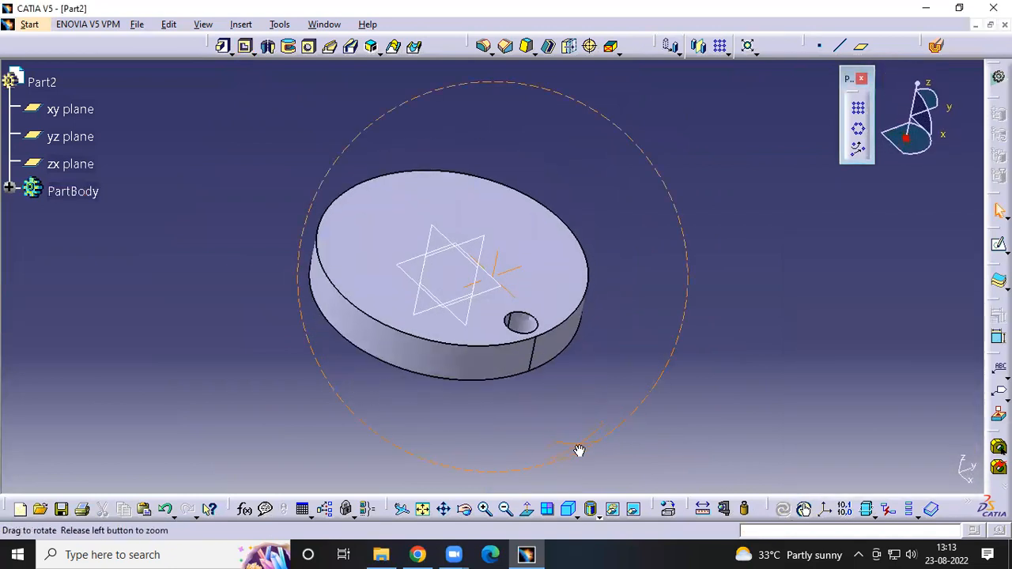
left_click(519, 321)
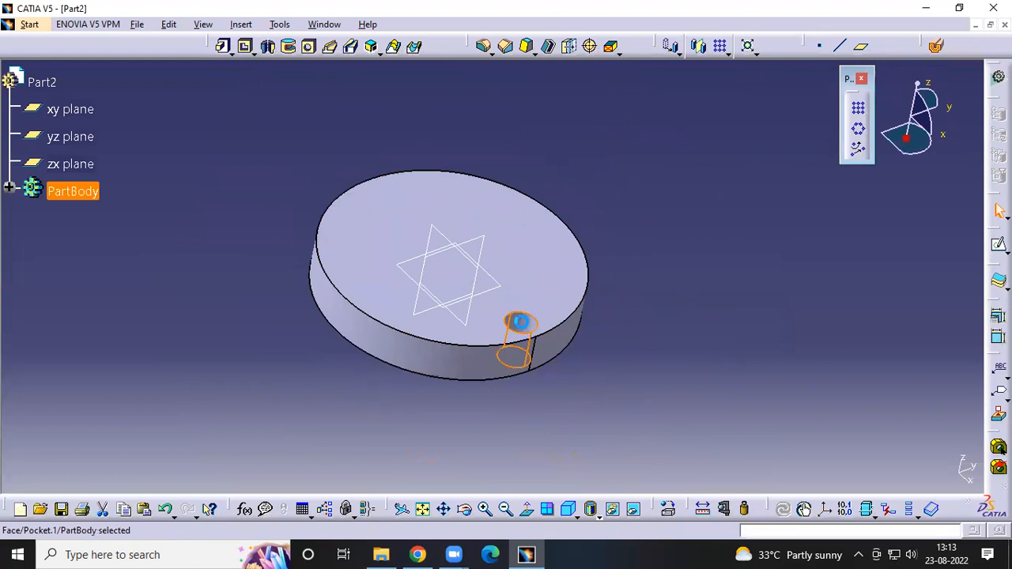
left_click(8, 189)
left_click(859, 131)
middle_click_drag(608, 309, 807, 359)
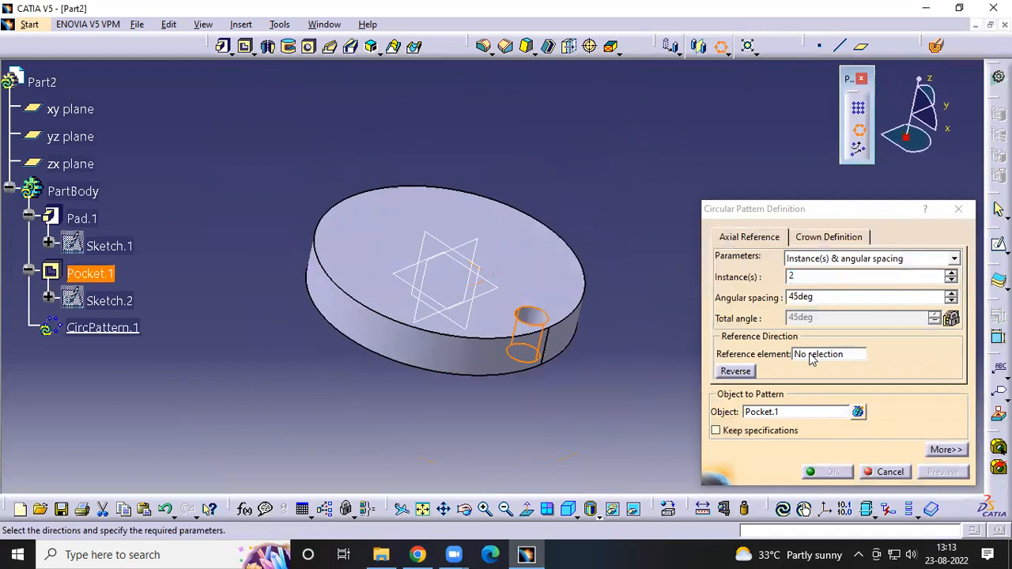
left_click(805, 356)
middle_click_drag(558, 350, 547, 332)
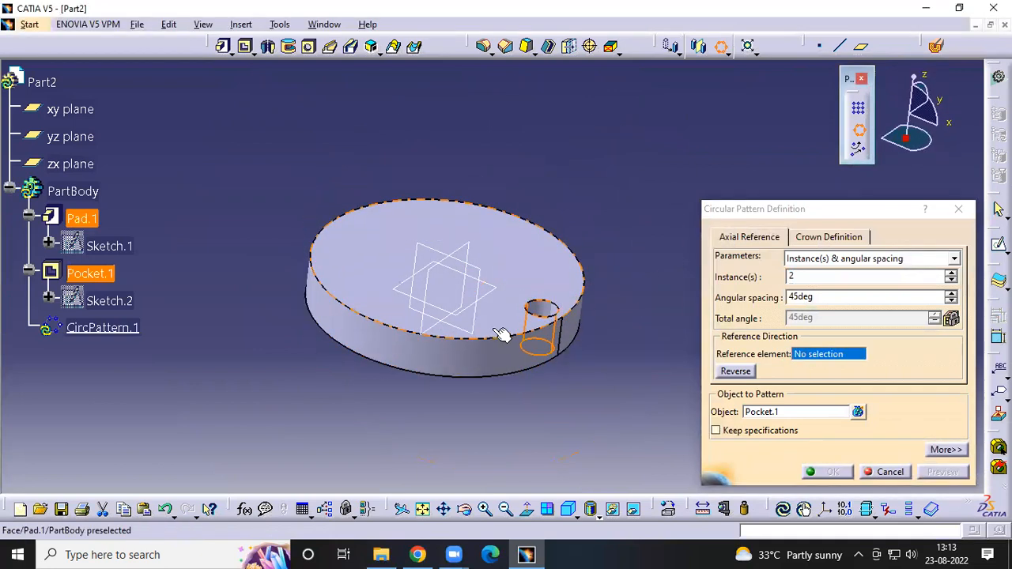
left_click(470, 362)
middle_click_drag(355, 422, 414, 417)
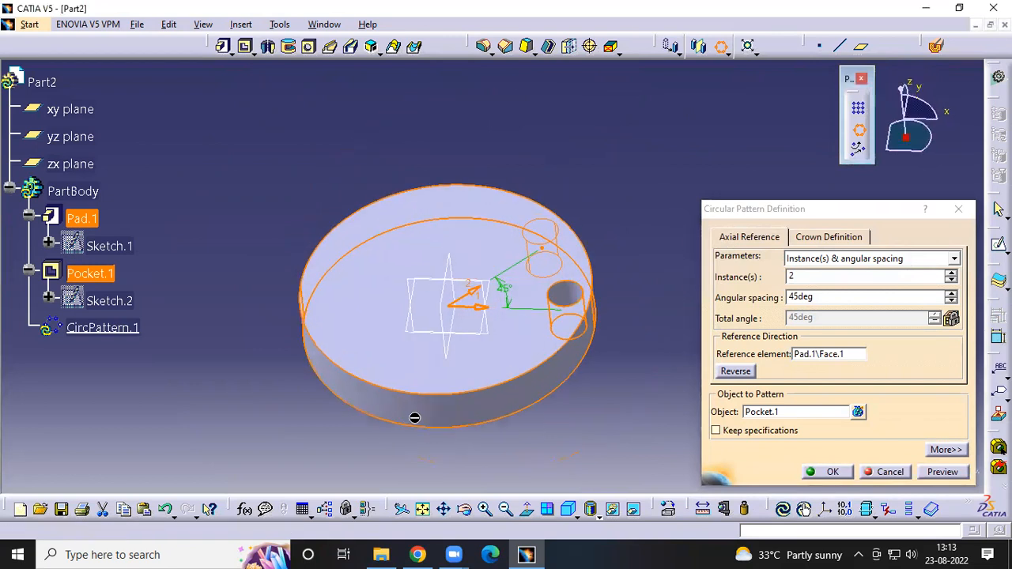
Set the circular pattern to Complete crown with 11 instances, preview it and accept it
left_click(954, 260)
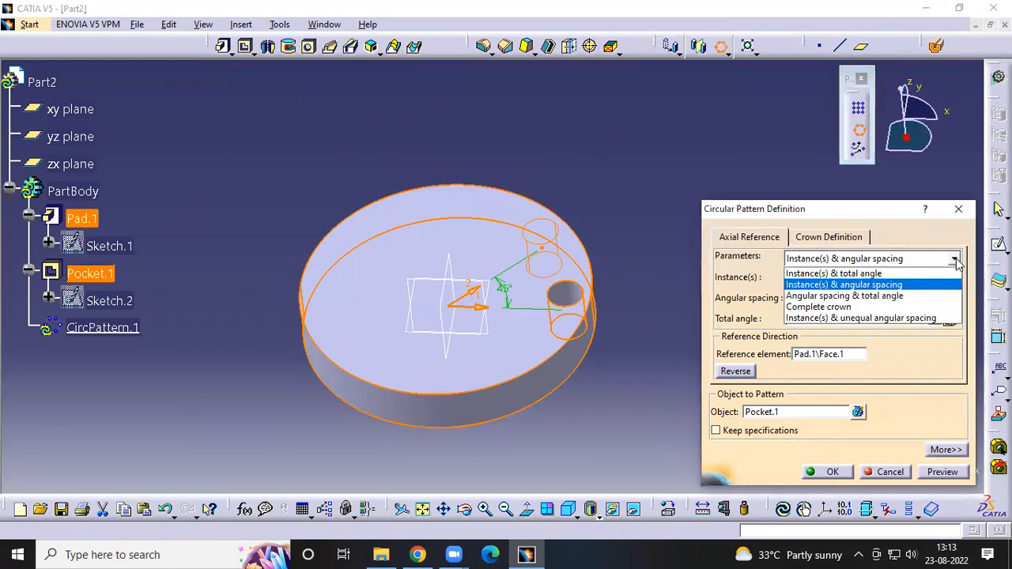
left_click(805, 308)
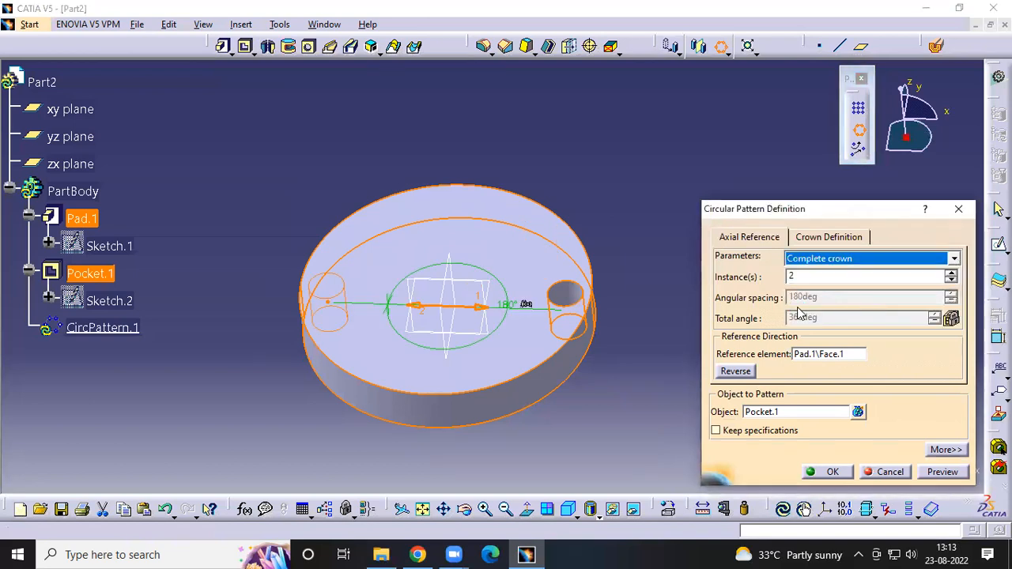
left_click(950, 272)
left_click(950, 272)
left_click(950, 272)
left_click(950, 273)
left_click(950, 273)
left_click(951, 273)
left_click(950, 272)
left_click(951, 273)
left_click(951, 273)
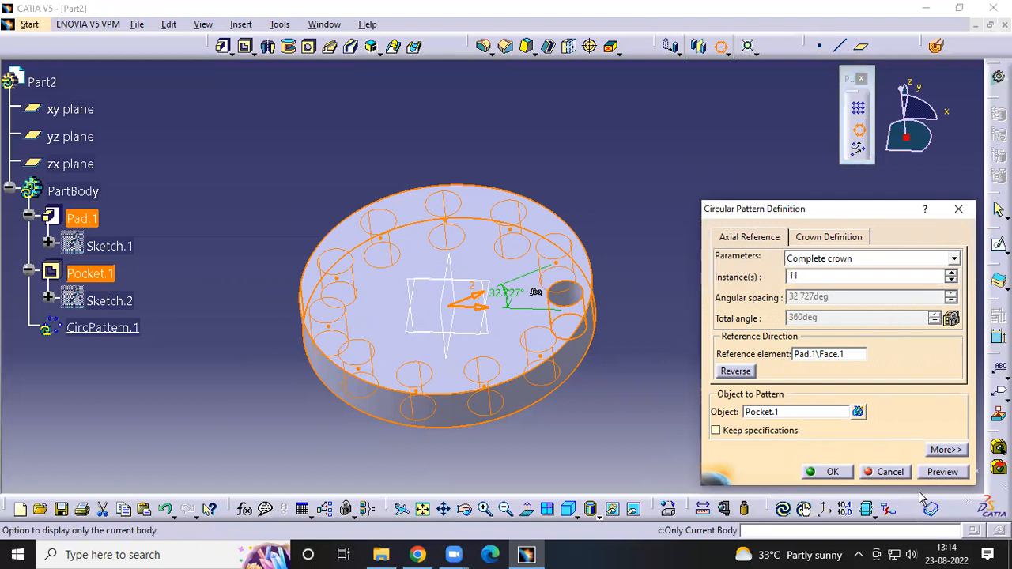
left_click(943, 472)
left_click(834, 472)
left_click(701, 363)
In a new sketch on the disc's top face, draw a two-line peak rising from the rim and round its apex about 7 mm
middle_click_drag(700, 364, 730, 366)
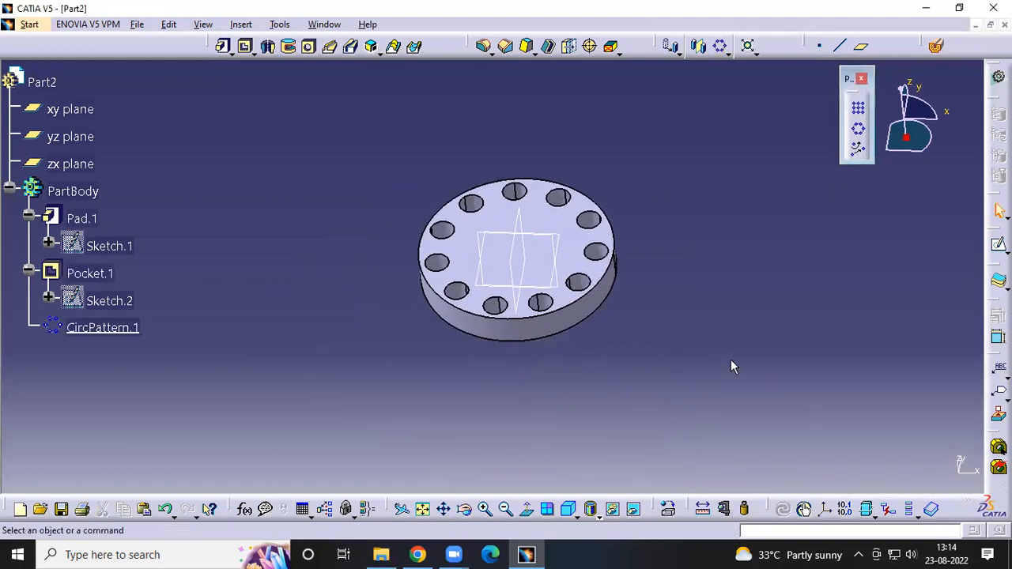
left_click(583, 255)
left_click(999, 244)
middle_click_drag(481, 264, 522, 179)
mouse_move(538, 217)
middle_mouse_down()
mouse_move(505, 328)
mouse_move(518, 408)
middle_mouse_up()
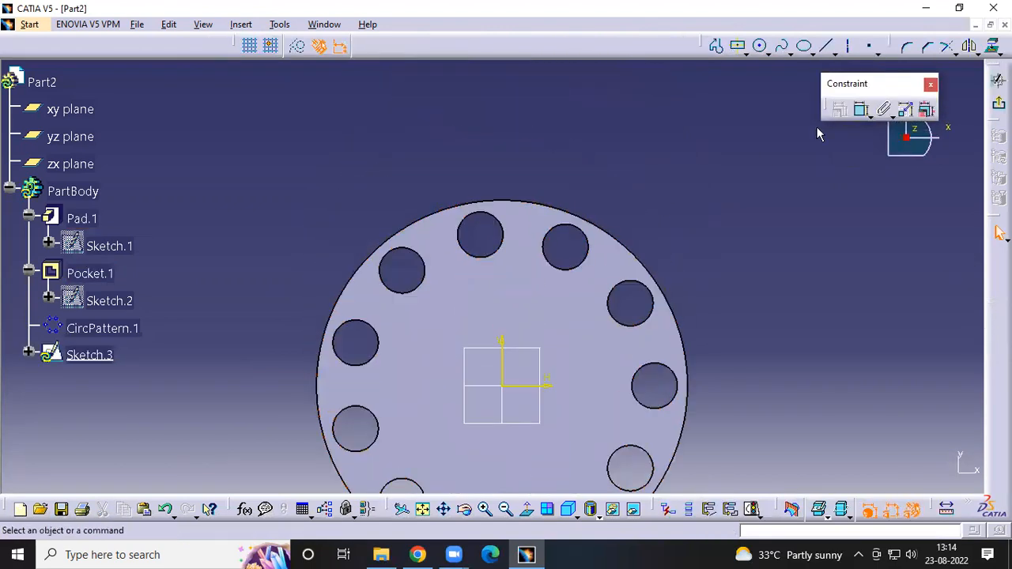
left_click(716, 45)
left_click(456, 209)
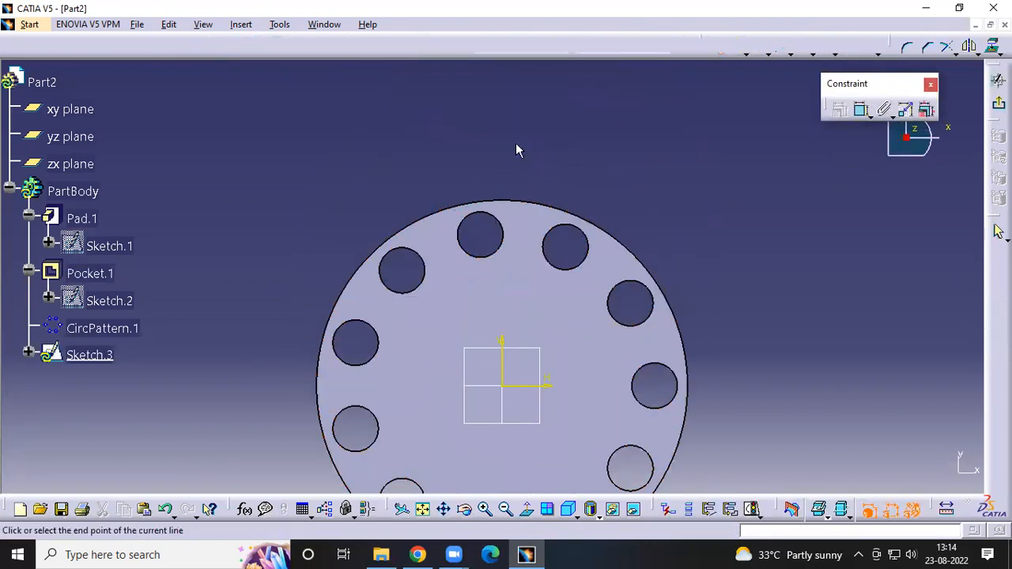
left_click(486, 143)
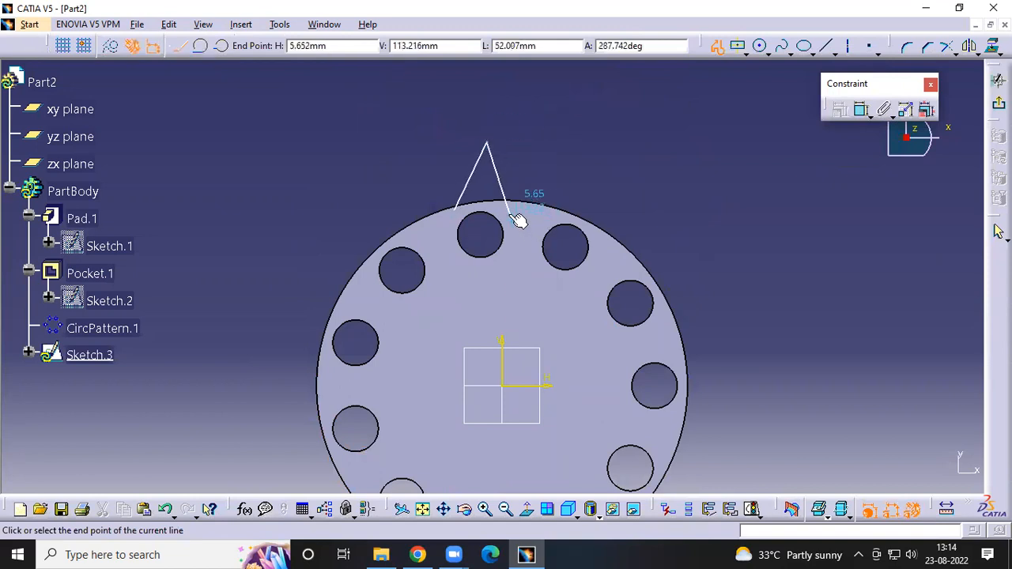
left_click(511, 208)
left_click(908, 47)
left_click(487, 143)
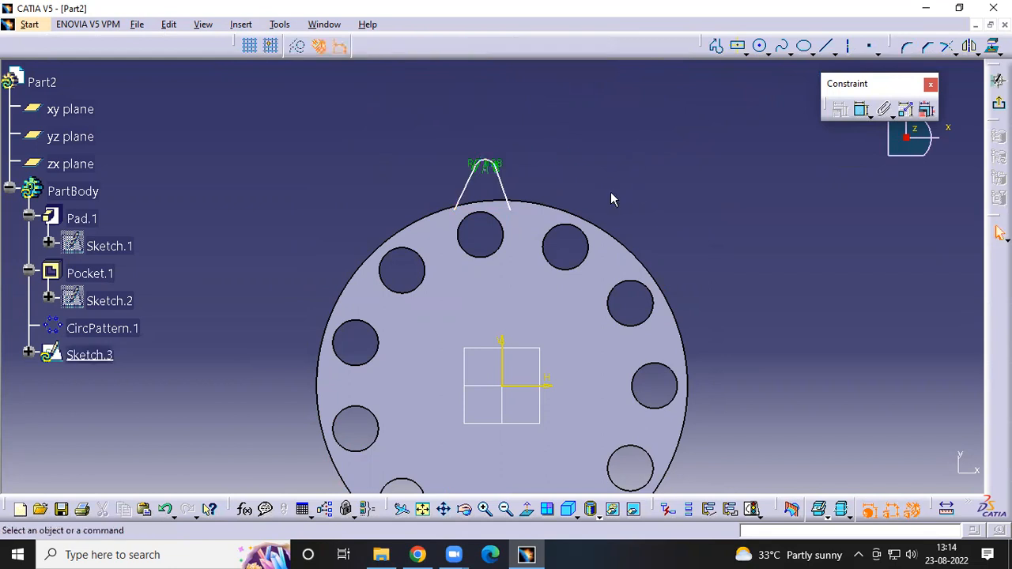
Draw a circle centred at the origin inside the ring of holes and make it coincident with the disc's outer edge
middle_click_drag(611, 199, 760, 194)
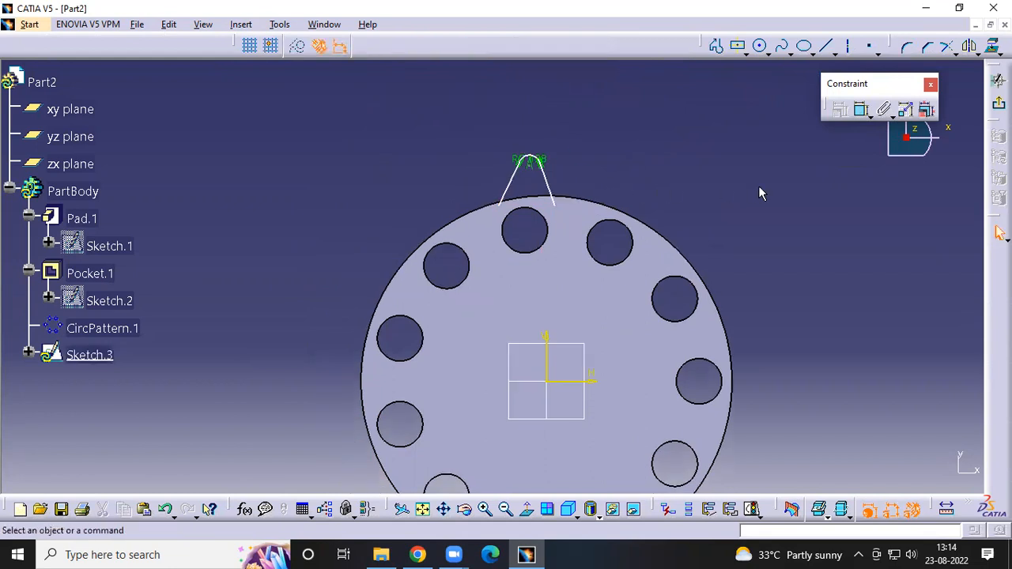
left_click(547, 382)
left_click(637, 292)
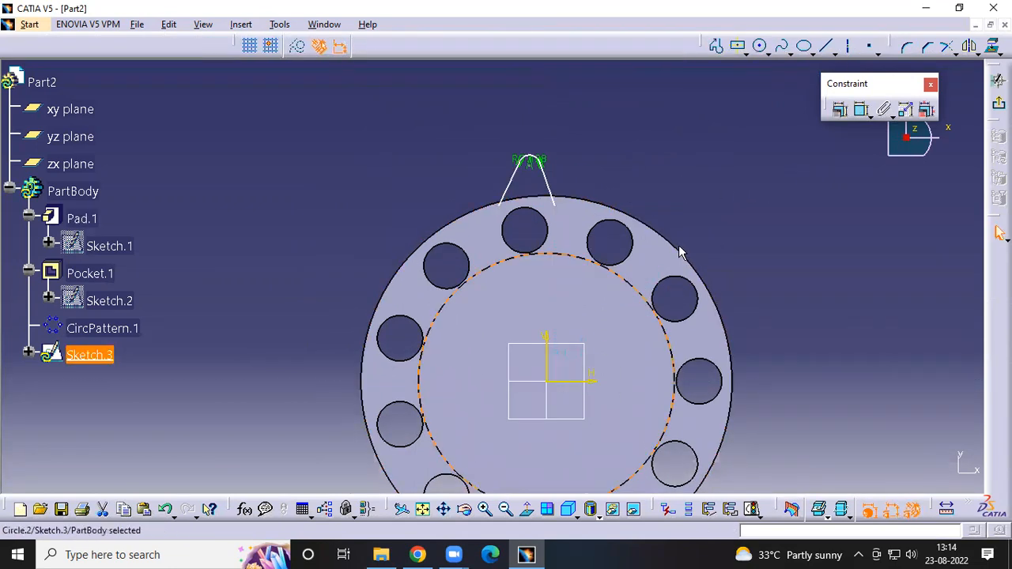
left_click(840, 110)
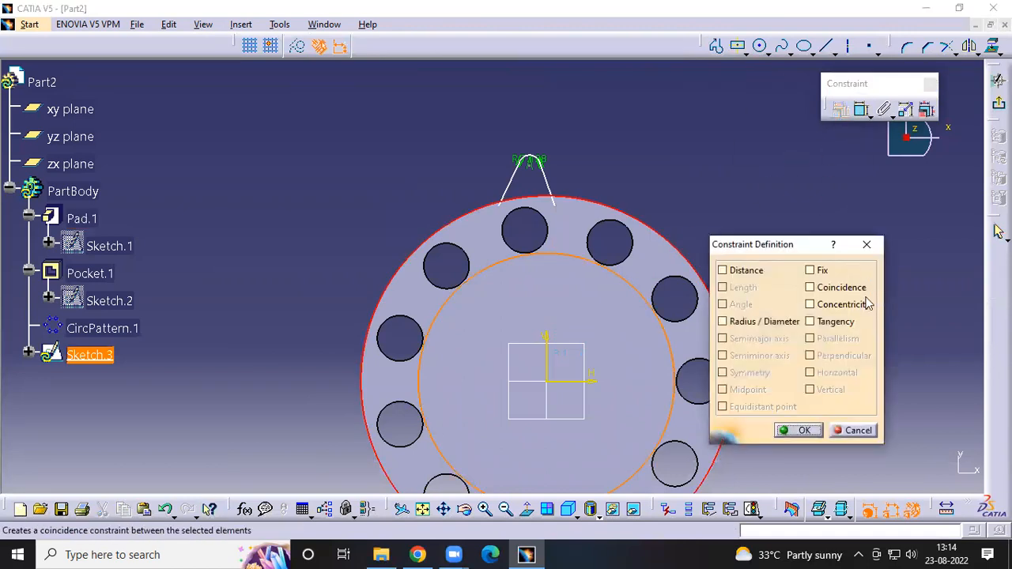
left_click(838, 291)
left_click(798, 430)
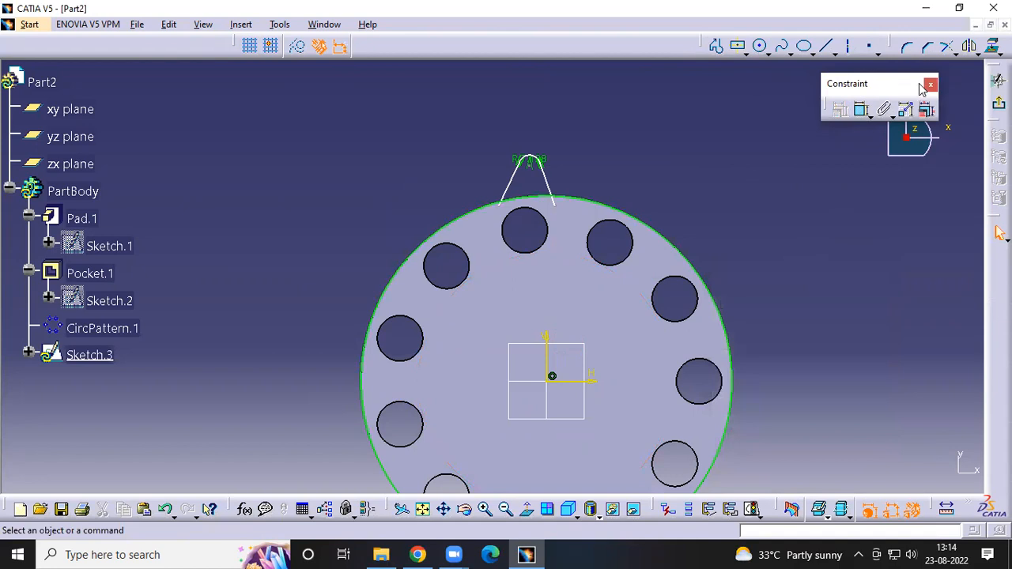
Quick-trim the circle outside the peak and the line ends inside the disc, leaving a closed tooth profile, and exit the sketch
left_click(955, 52)
left_click(969, 115)
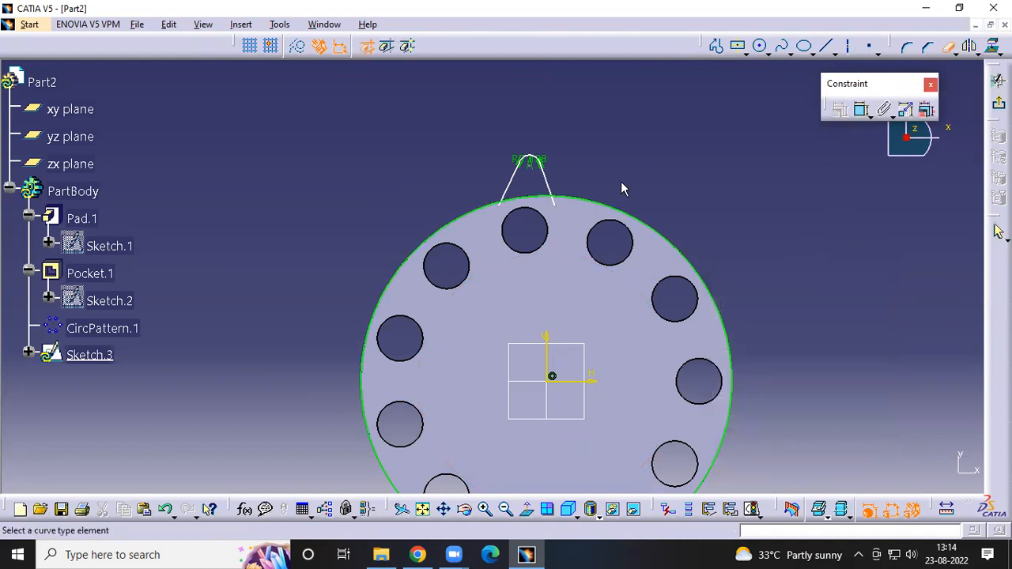
left_click(614, 213)
middle_click_drag(500, 204, 545, 65)
middle_click_drag(526, 109, 506, 302)
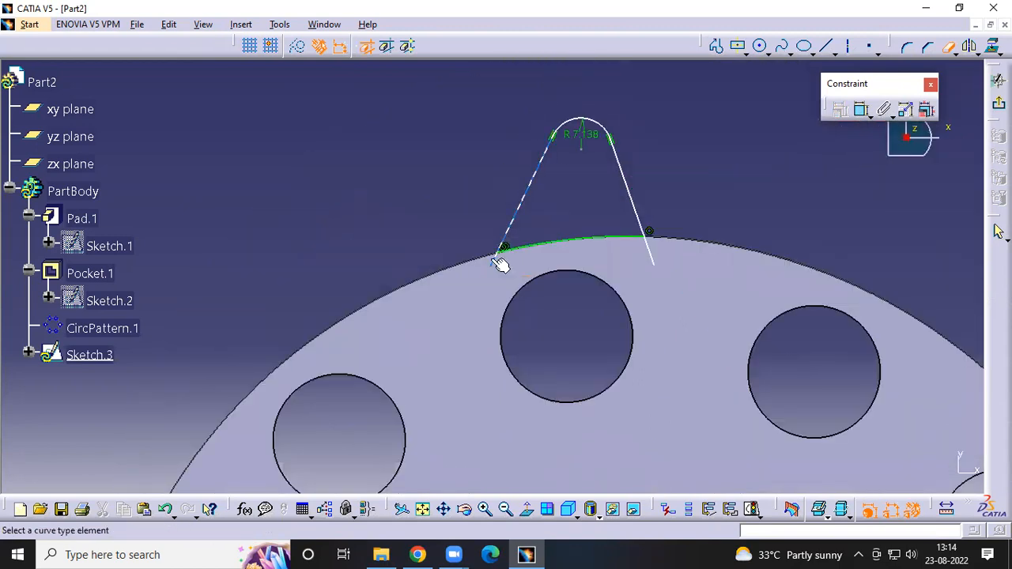
left_click(495, 259)
middle_click_drag(694, 208, 706, 306)
left_click(998, 81)
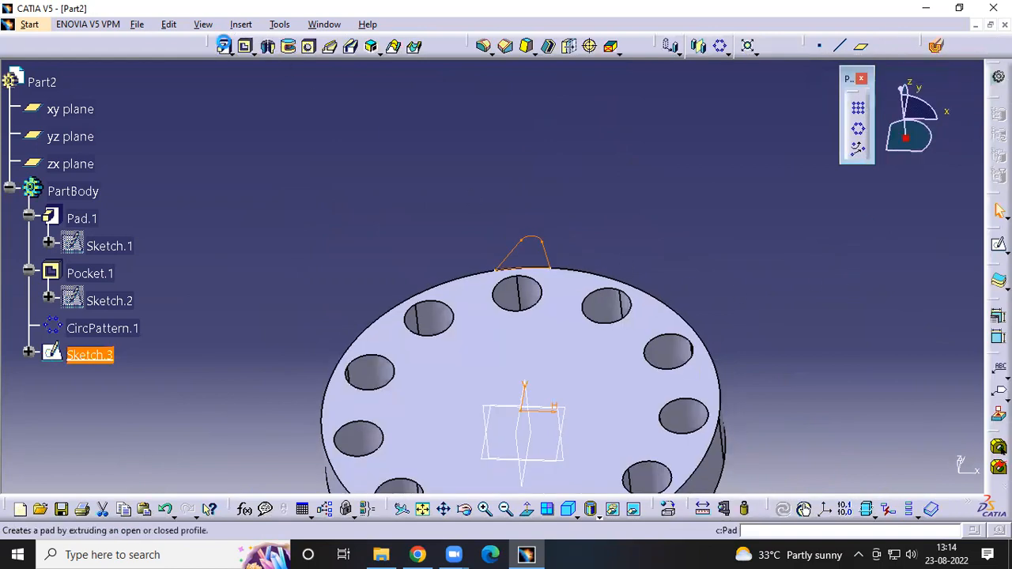
Pad the tooth sketch 40 mm in the reversed direction, down along the disc's rim
left_click(223, 46)
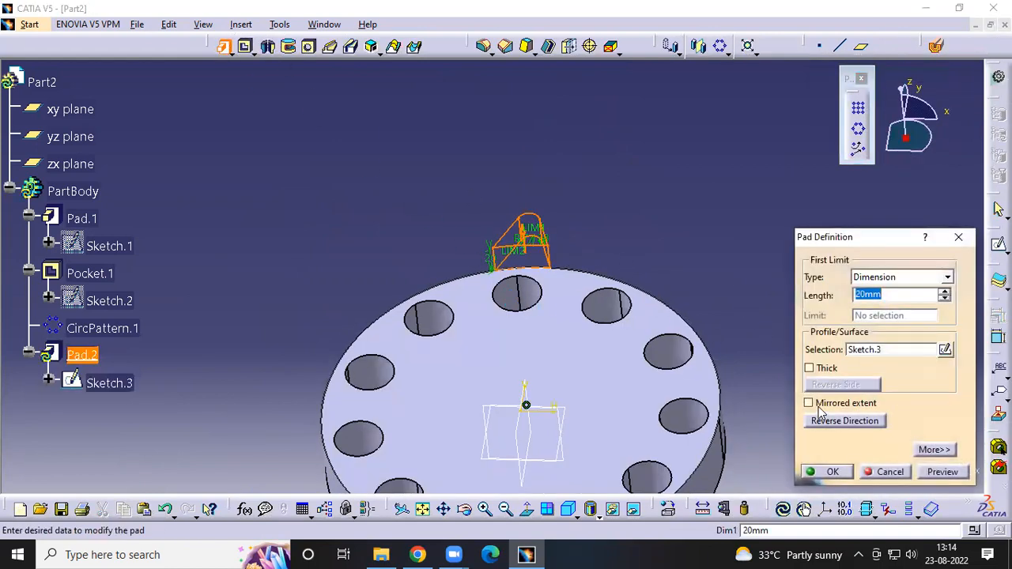
left_click(822, 420)
left_click_drag(889, 294, 827, 295)
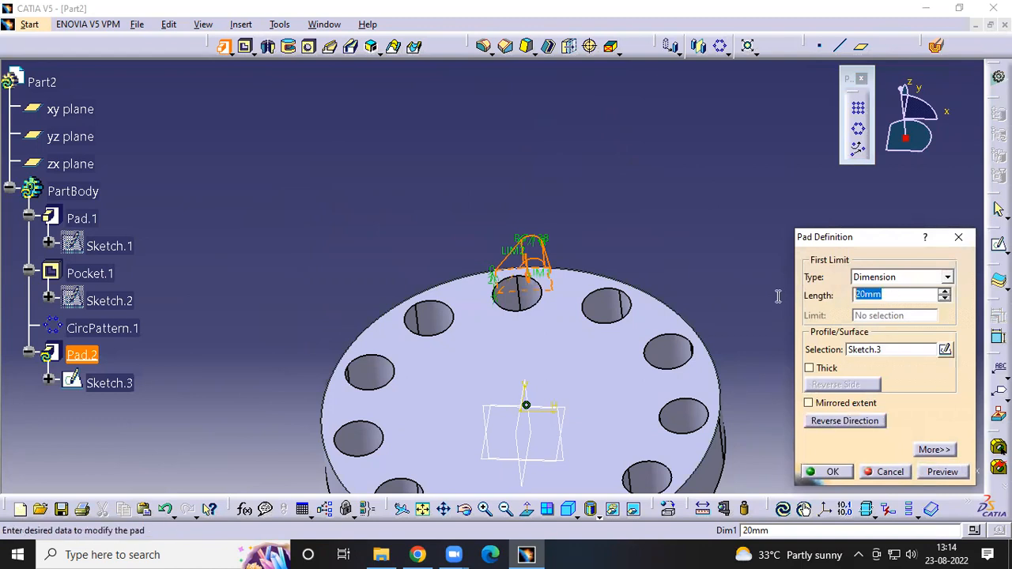
type("40")
key("Return")
middle_click_drag(716, 310, 562, 414)
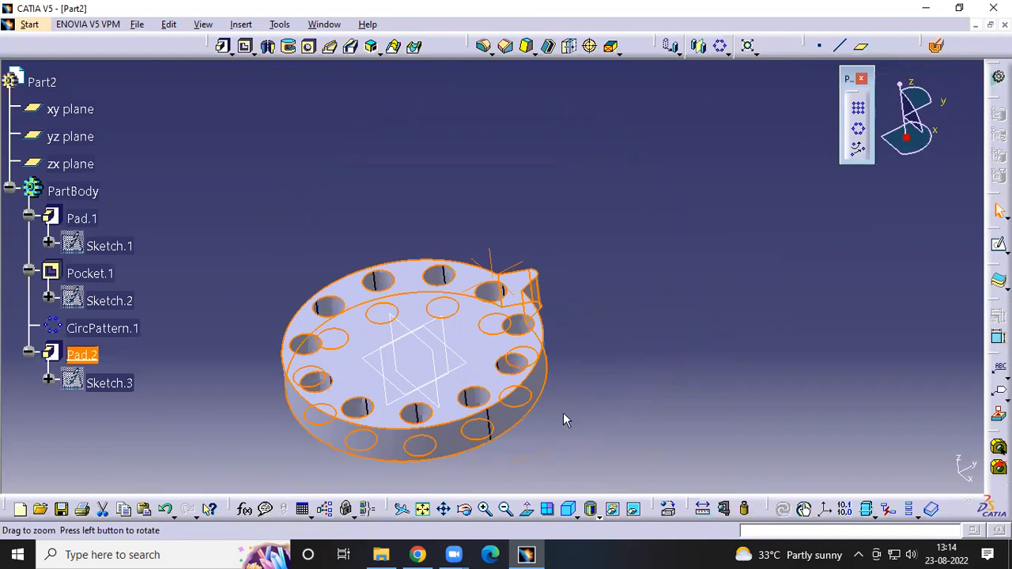
left_click(599, 324)
mouse_move(482, 358)
middle_mouse_down()
mouse_move(418, 417)
mouse_move(452, 357)
mouse_move(583, 316)
mouse_move(608, 297)
middle_mouse_up()
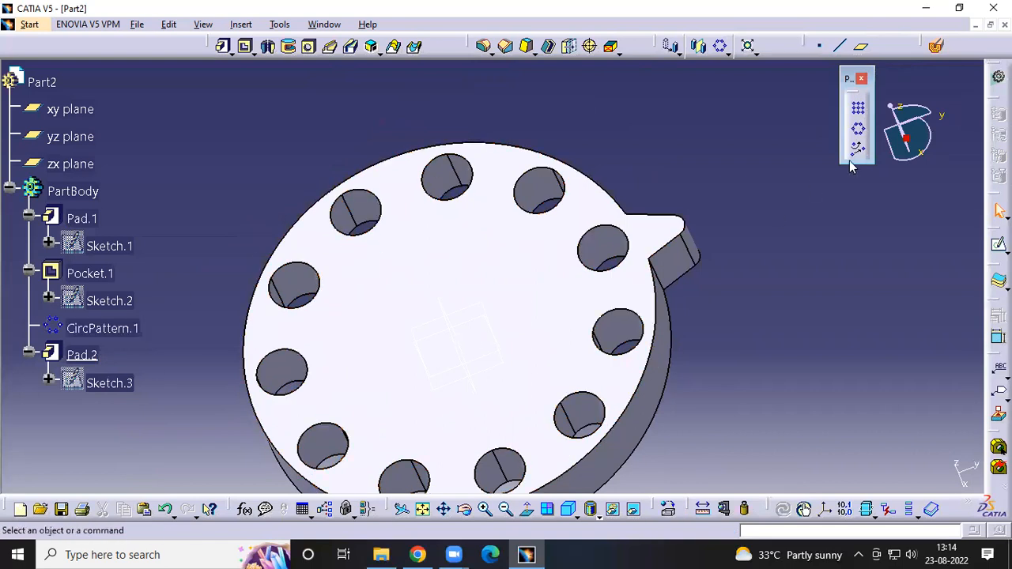
Start a circular pattern of the tooth pad, using the disc's cylindrical side face as the reference element
left_click(858, 130)
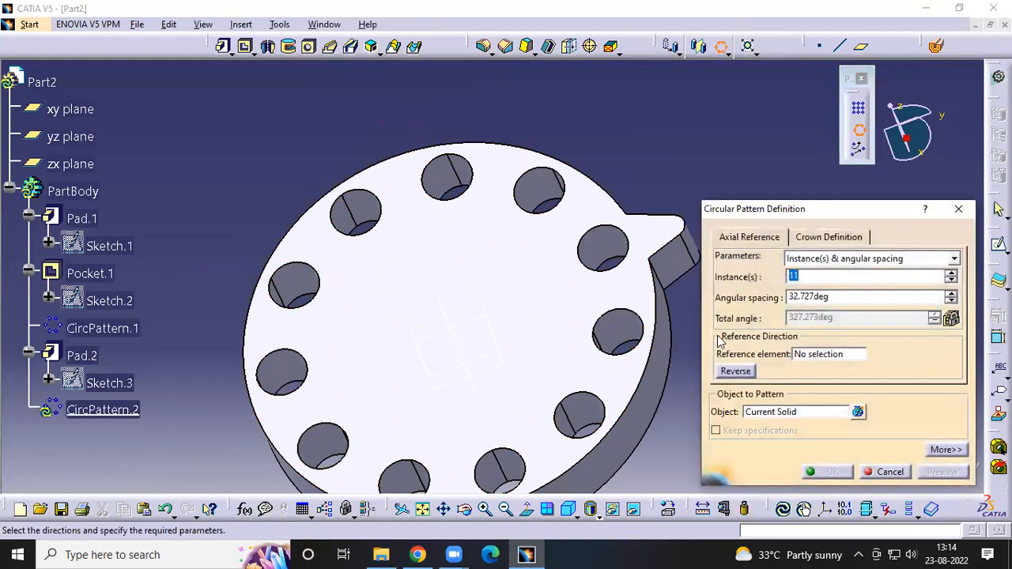
left_click(959, 209)
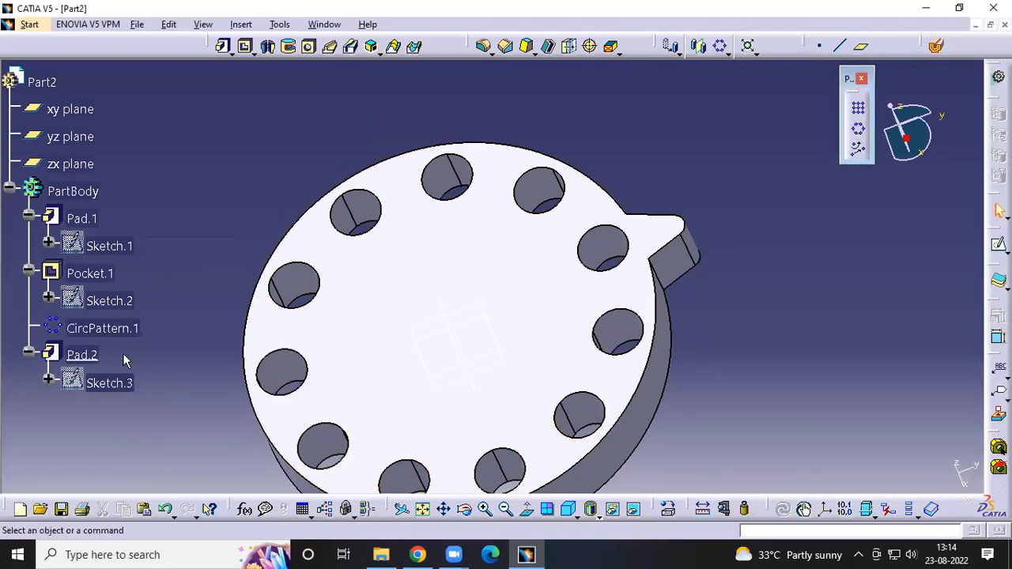
left_click(93, 358)
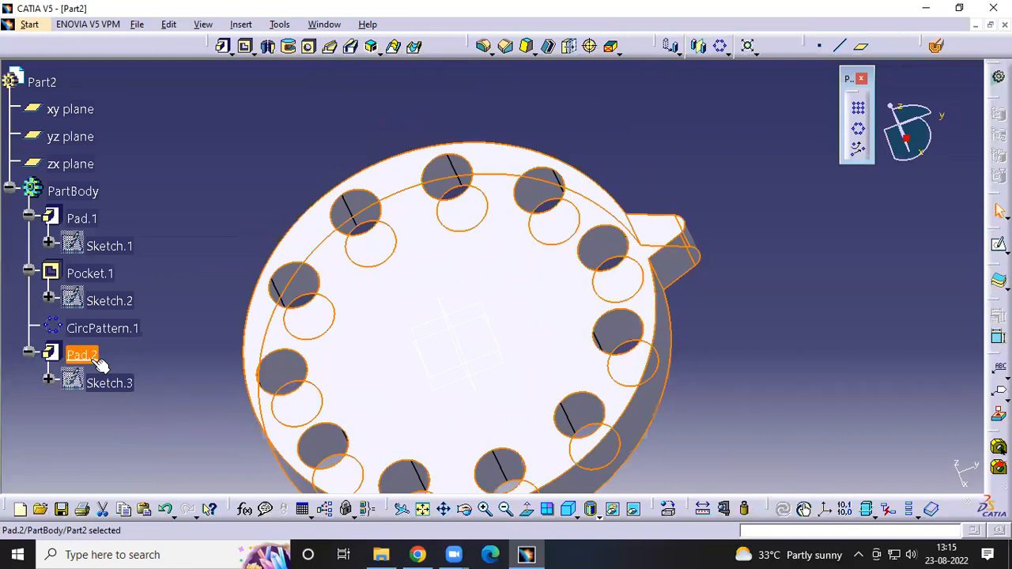
left_click(864, 134)
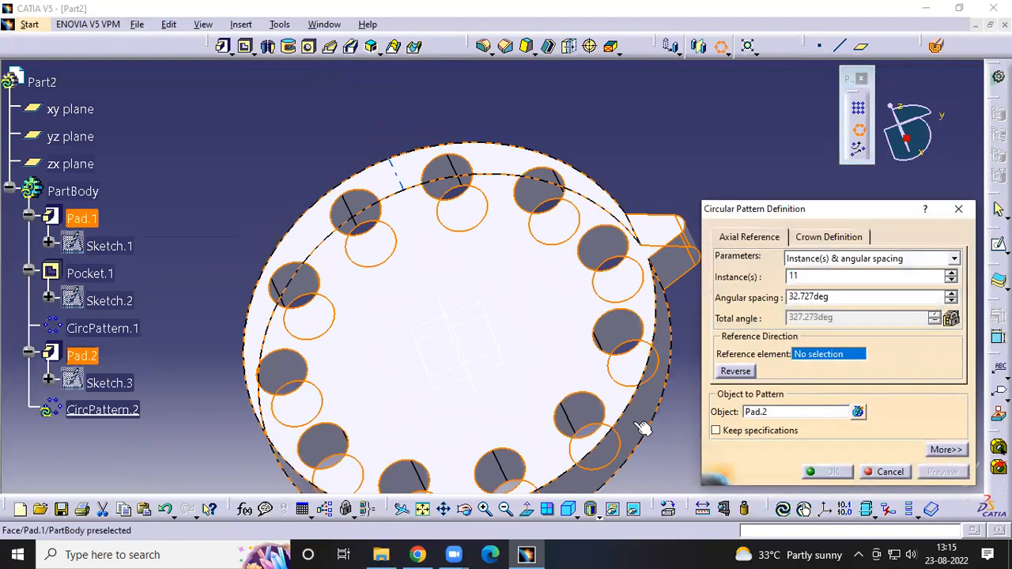
left_click(642, 428)
middle_click_drag(612, 408, 599, 368)
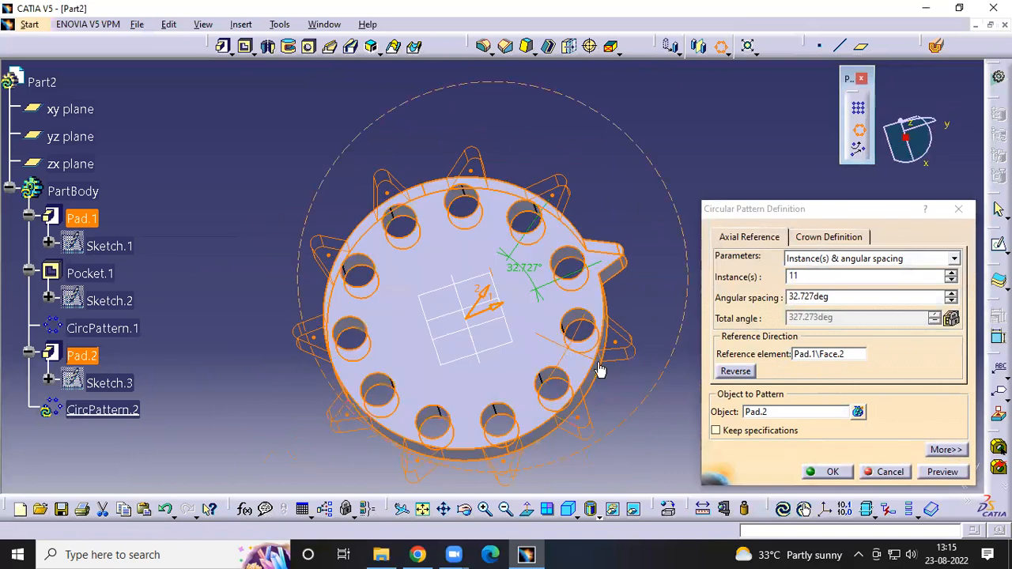
Set the tooth pattern to 13 instances at the 32.727deg spacing and accept it, dismissing the warning
left_click(952, 272)
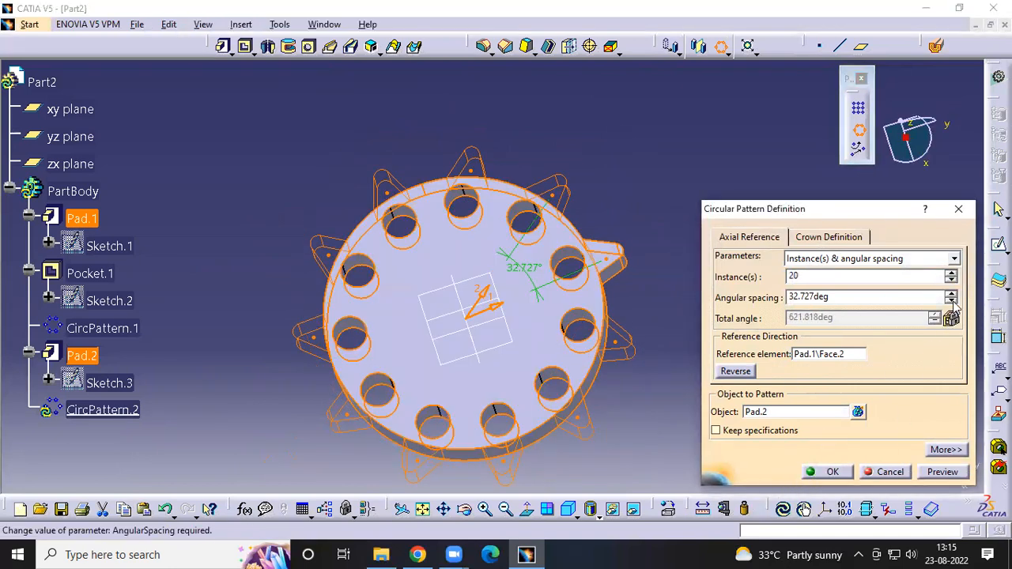
left_click(951, 280)
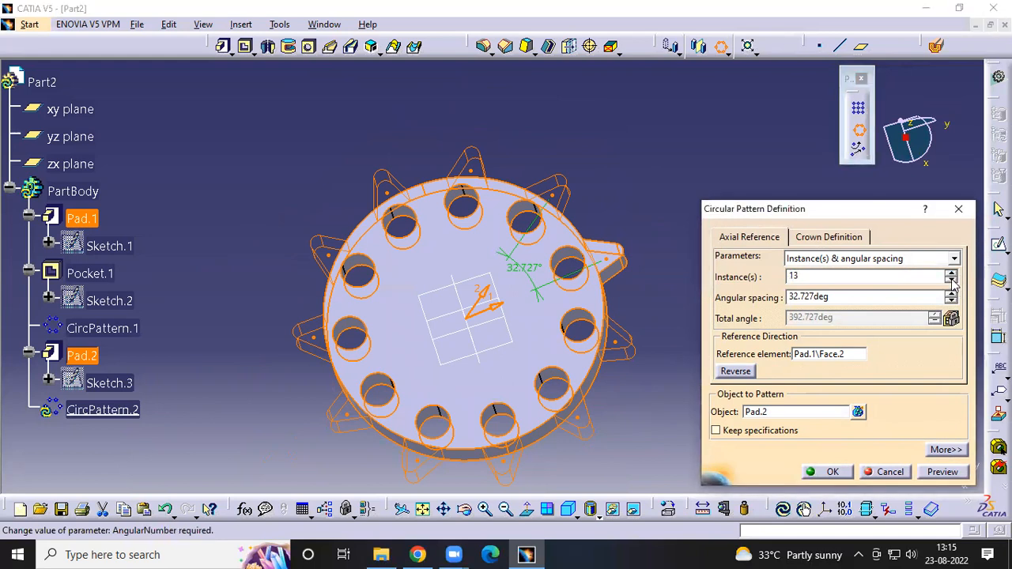
left_click(829, 472)
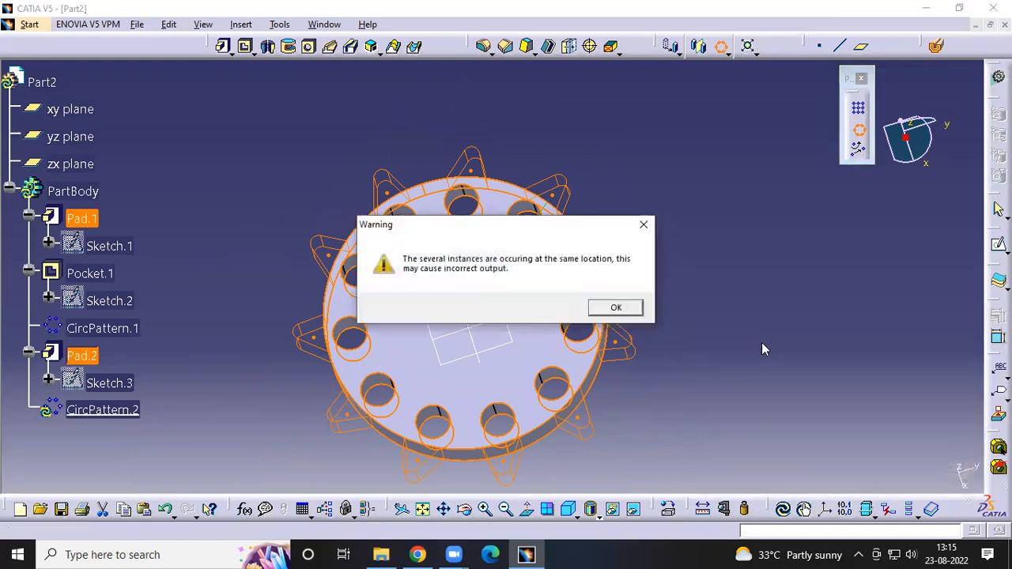
left_click(617, 308)
left_click(644, 300)
middle_click_drag(643, 301, 575, 356)
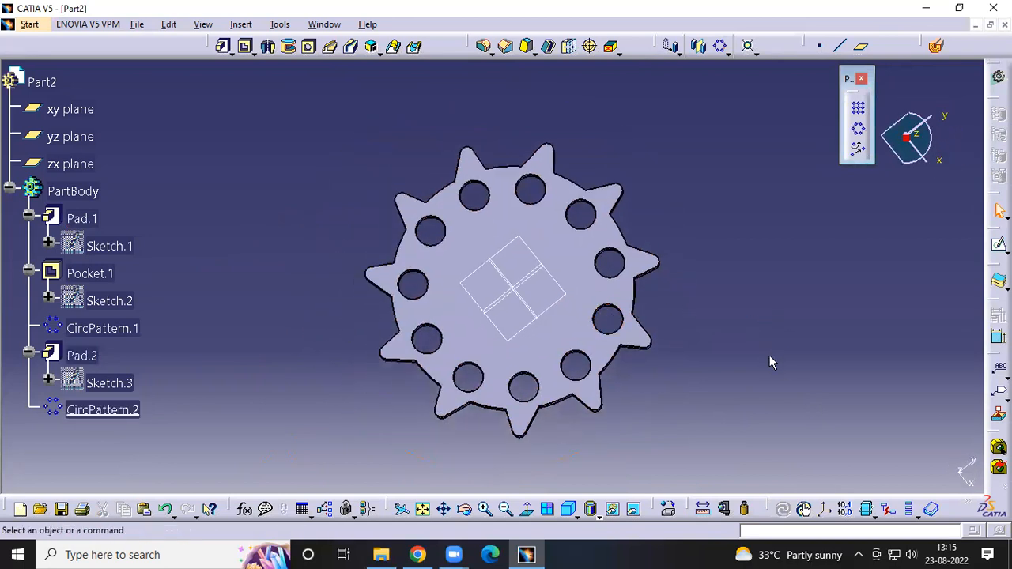
middle_click_drag(770, 362, 630, 334)
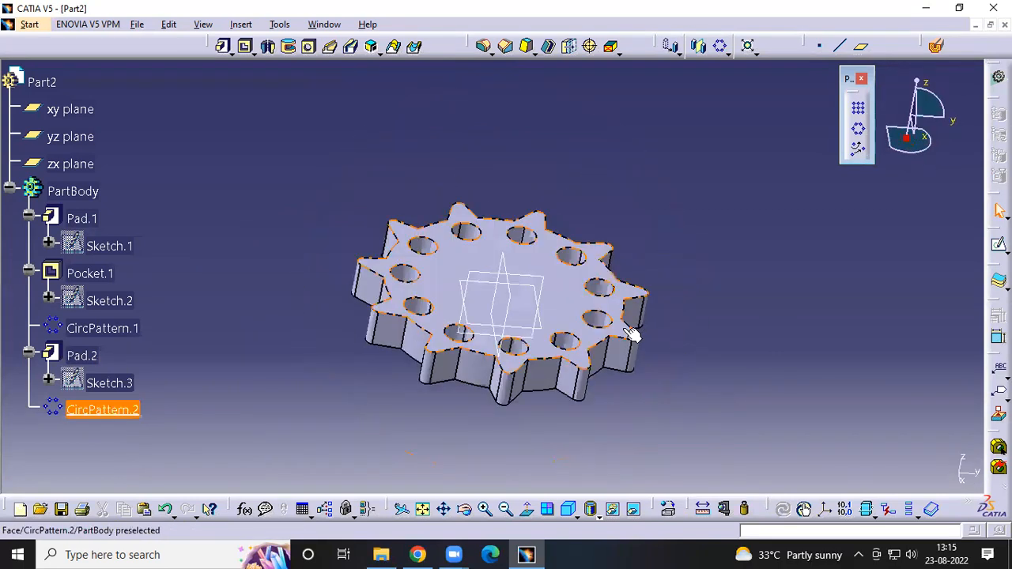
key("ctrl+n")
type("Part")
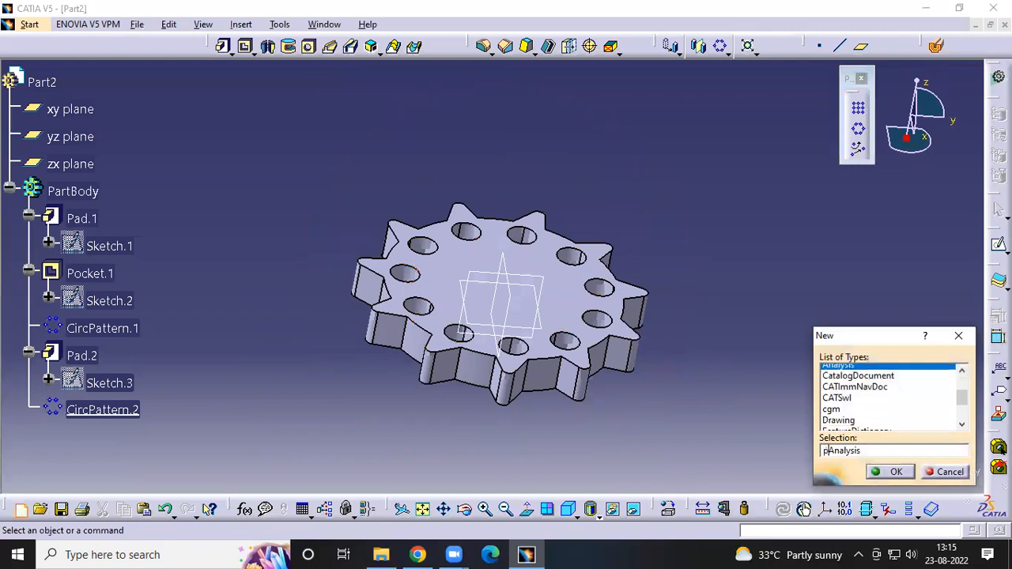
left_click(960, 339)
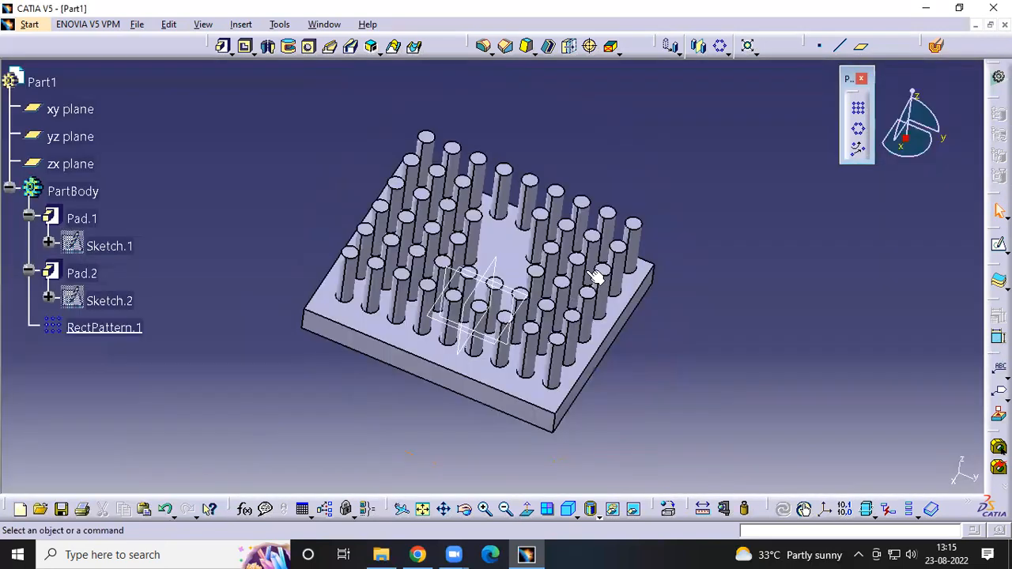
In Part1, delete the rectangular pin pattern while keeping its exclusive parents, so the original pin stays on the plate
right_click(151, 325)
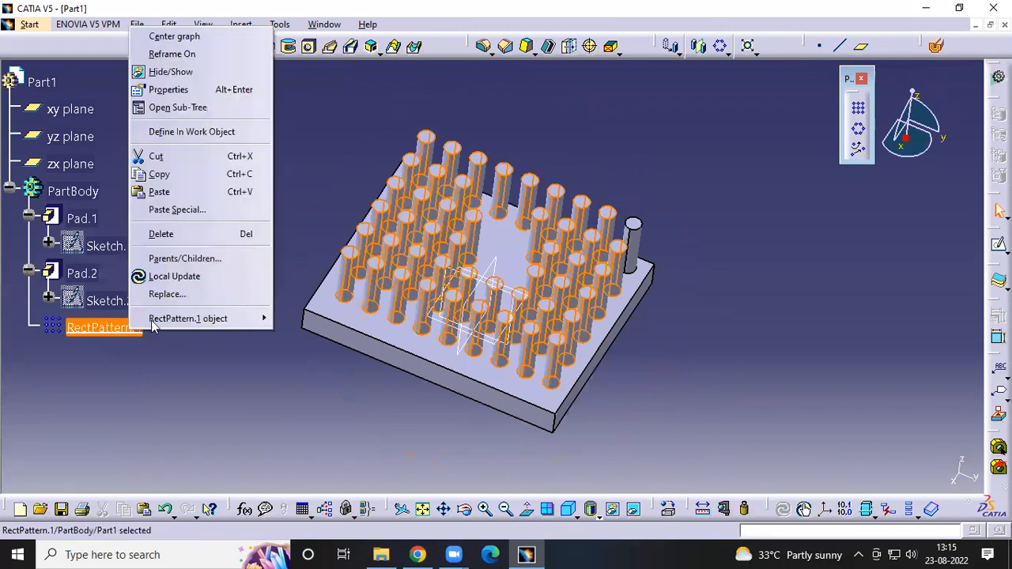
left_click(161, 234)
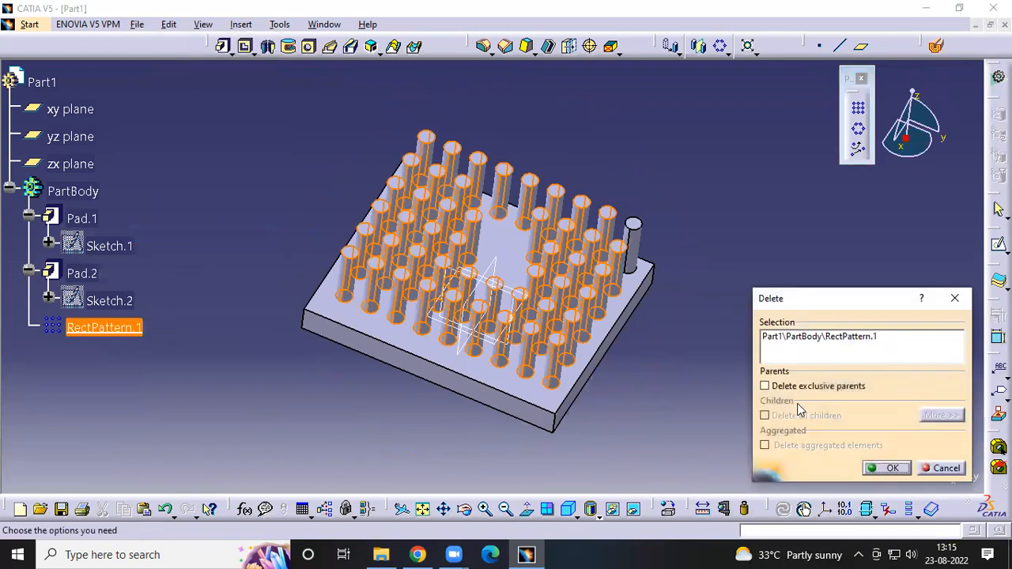
left_click(892, 468)
middle_click_drag(754, 409, 535, 434)
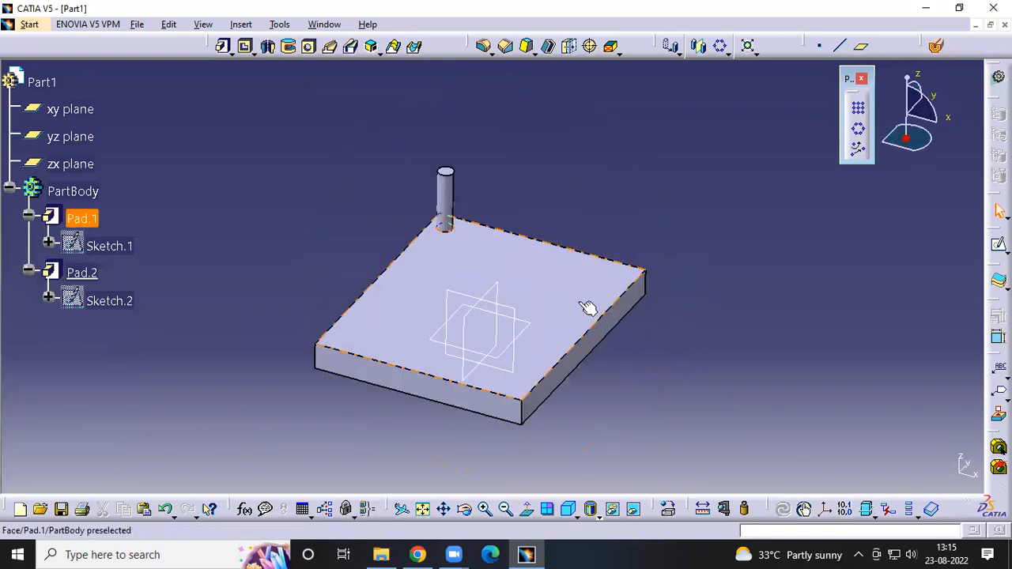
Sketch nine scattered points on the plate's top face and exit the sketch
left_click(587, 310)
left_click(998, 245)
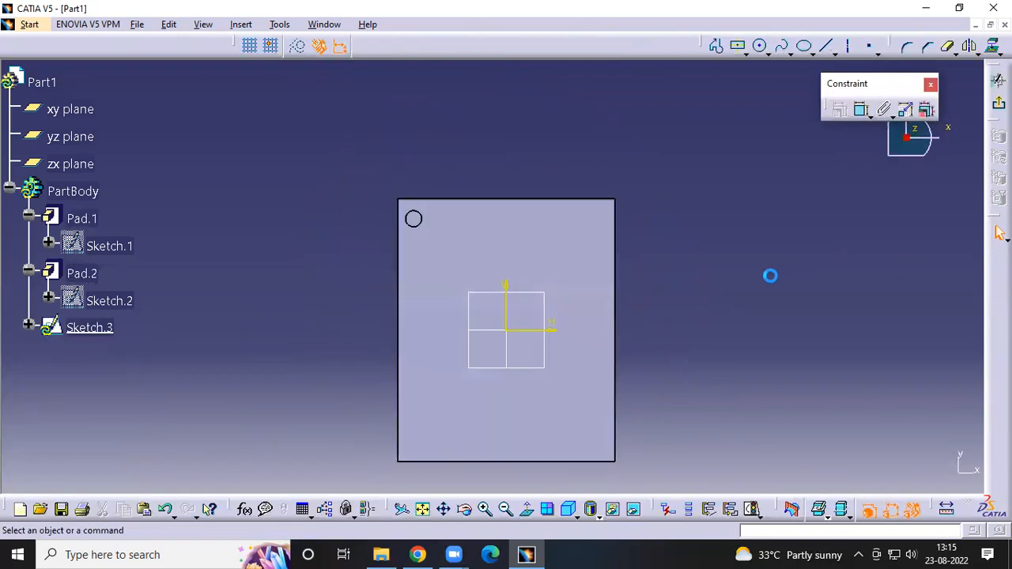
left_click(870, 51)
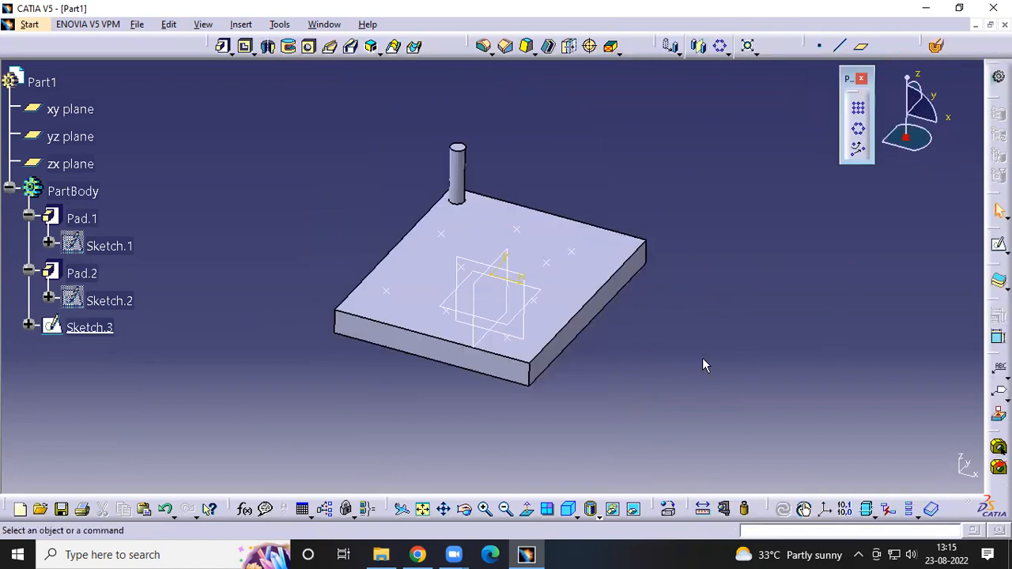
Create a user pattern of the pin, using the scattered-point sketch for its positions
left_click(462, 174)
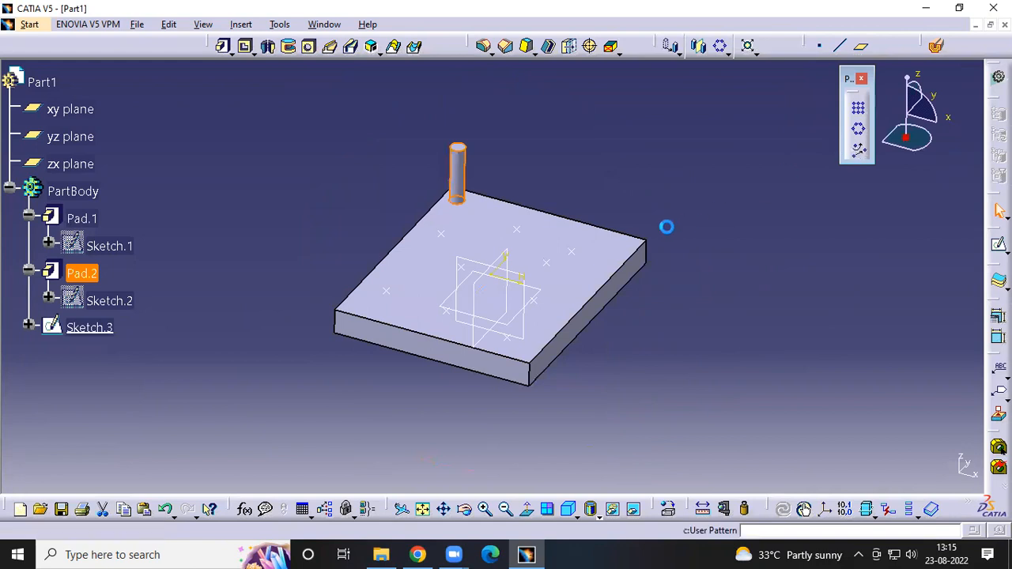
left_click(573, 252)
left_click(813, 470)
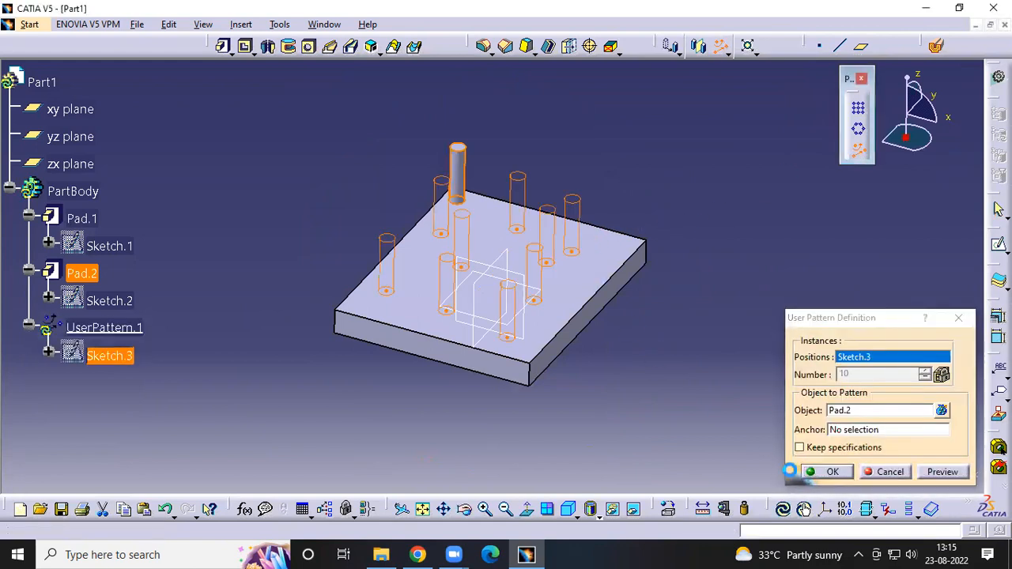
middle_click_drag(736, 310, 736, 280, "ctrl")
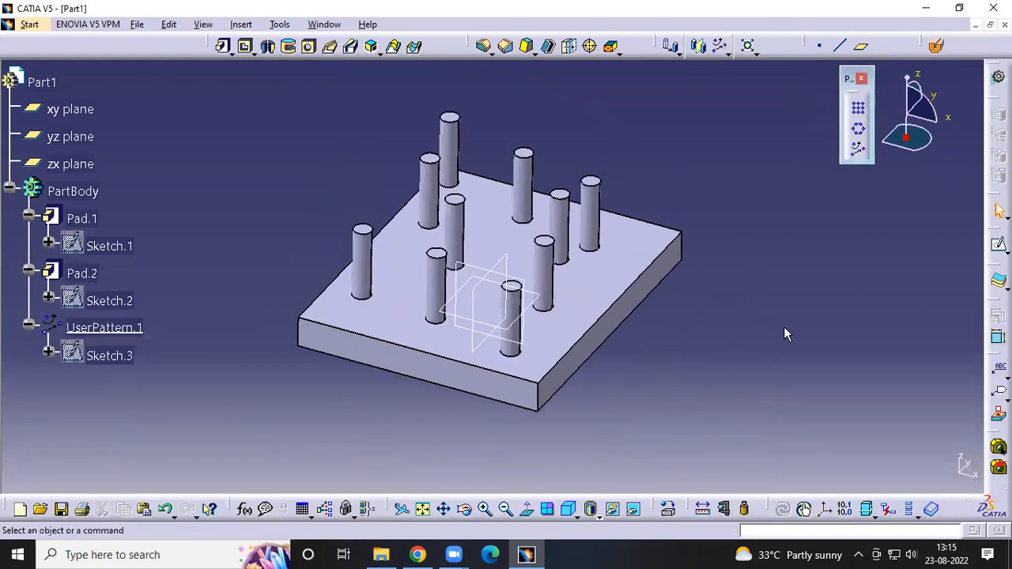